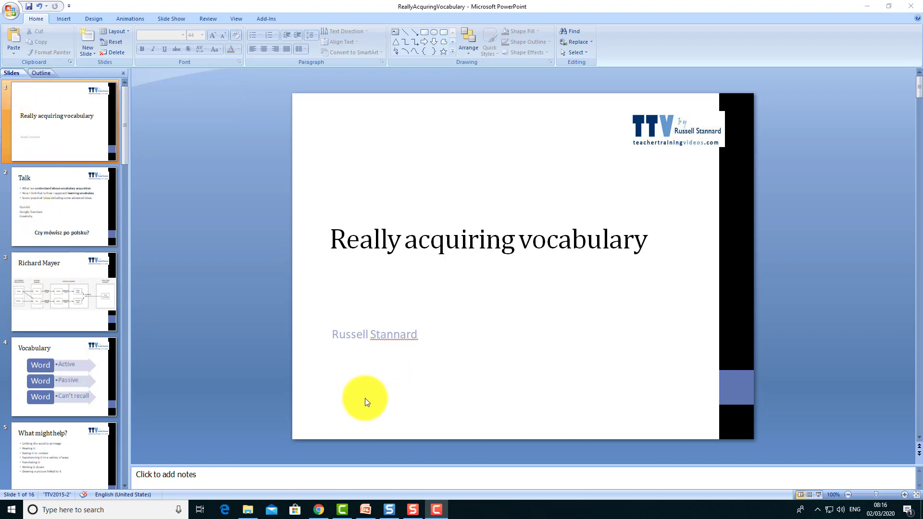
Bring up the Snagit capture window and move it lower over the PowerPoint slide.
{"action": "left_click", "coordinate": [412, 513]}
{"action": "left_click_drag", "start_coordinate": [482, 76], "coordinate": [520, 121]}
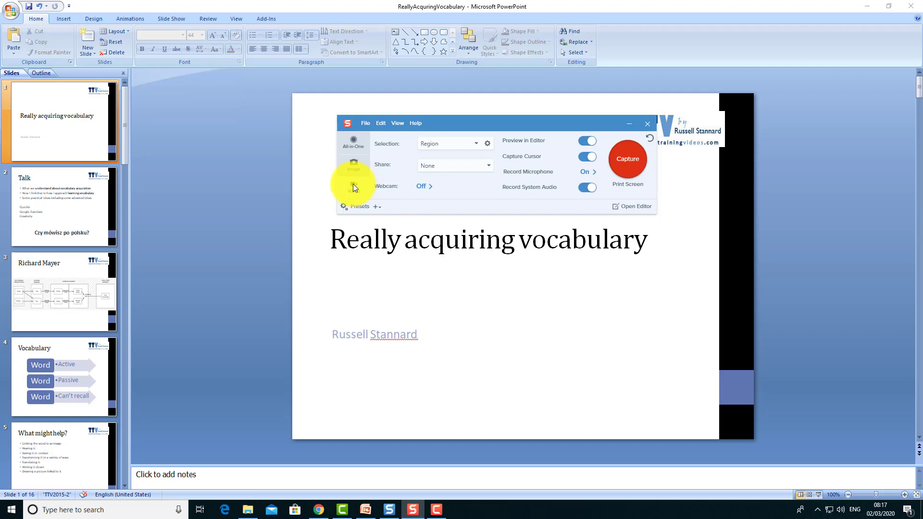
Start a video recording of the PowerPoint title slide region.
{"action": "left_click", "coordinate": [625, 159]}
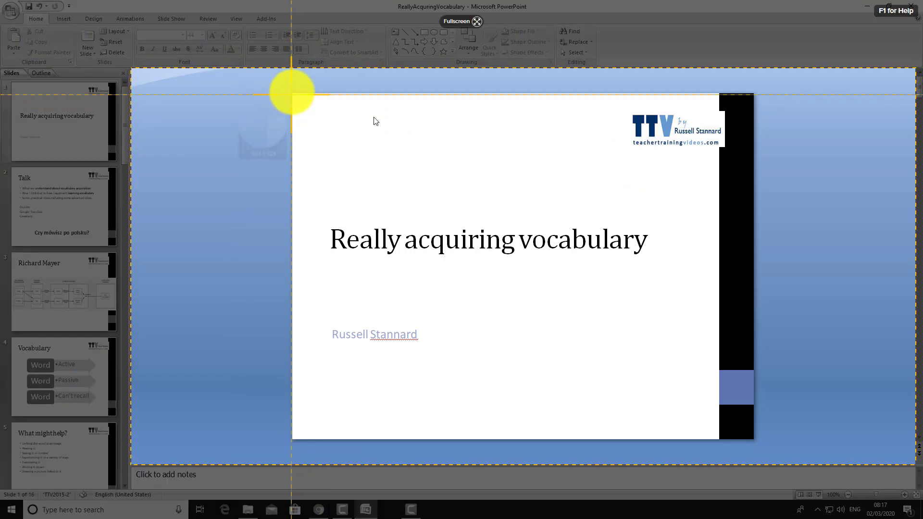
{"action": "left_click_drag", "start_coordinate": [292, 91], "coordinate": [753, 438]}
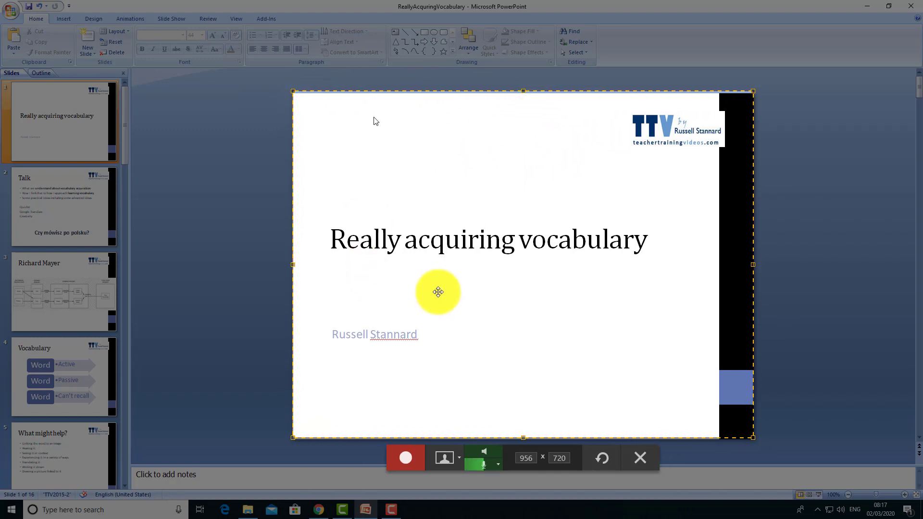
{"action": "left_click", "coordinate": [405, 458]}
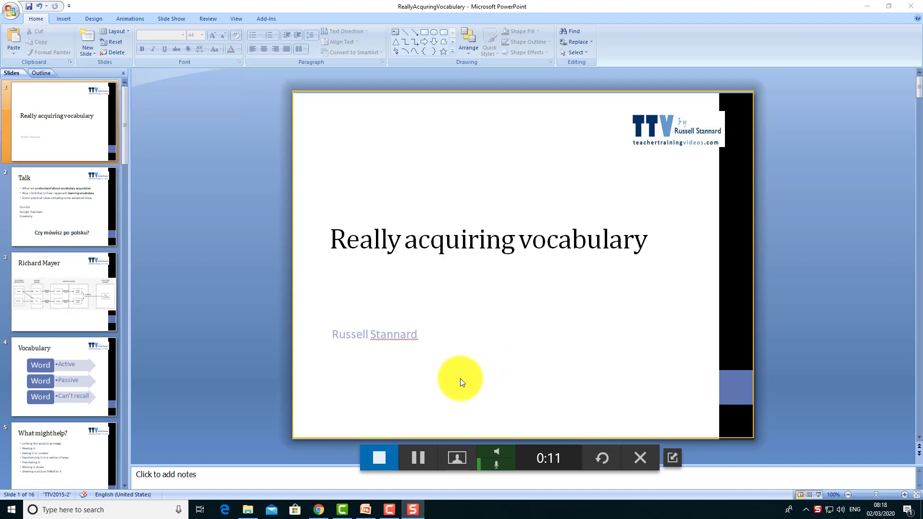
Switch the recording to the Talk slide while paused, then resume.
{"action": "left_click", "coordinate": [418, 457]}
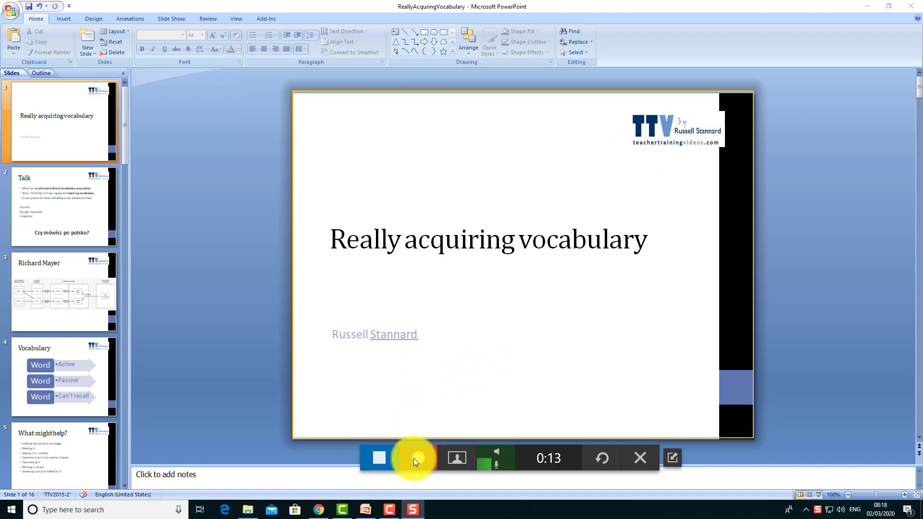
{"action": "left_click", "coordinate": [61, 203]}
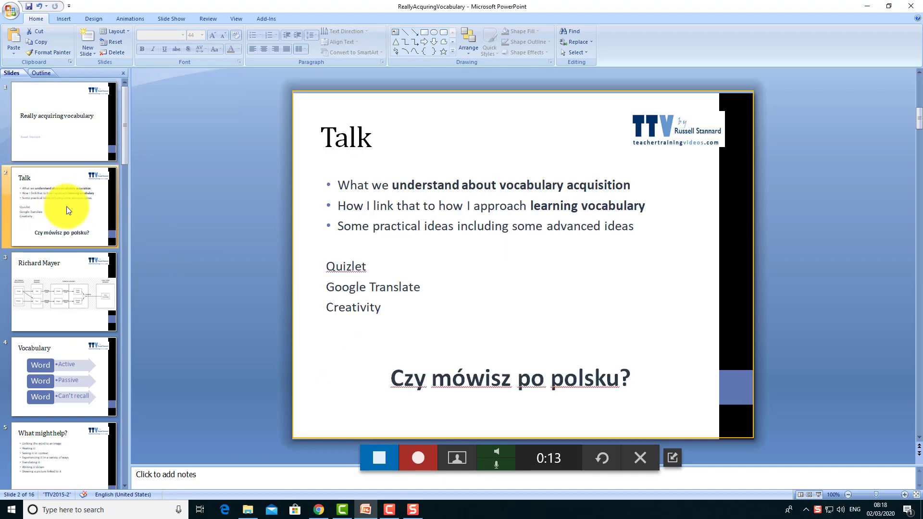
{"action": "left_click", "coordinate": [419, 460]}
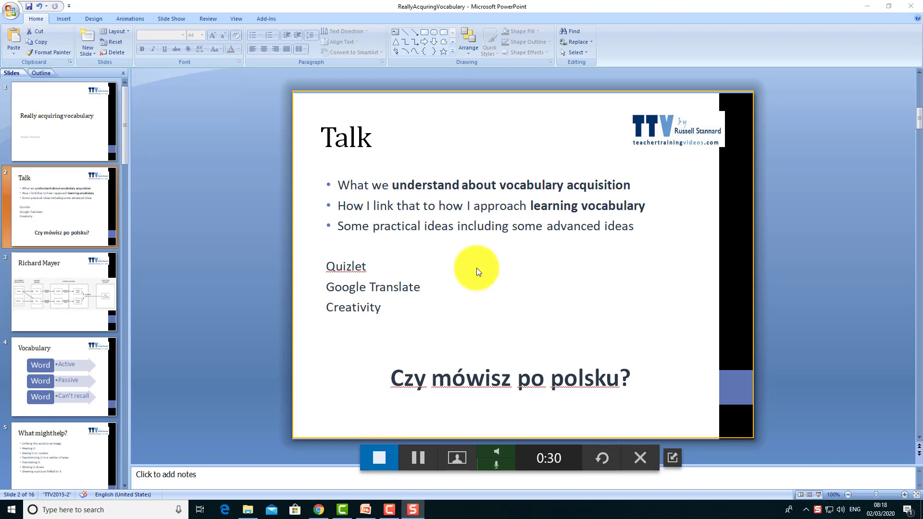
Switch to the Richard Mayer slide while paused, then stop the recording at 0:33.
{"action": "left_click", "coordinate": [420, 460]}
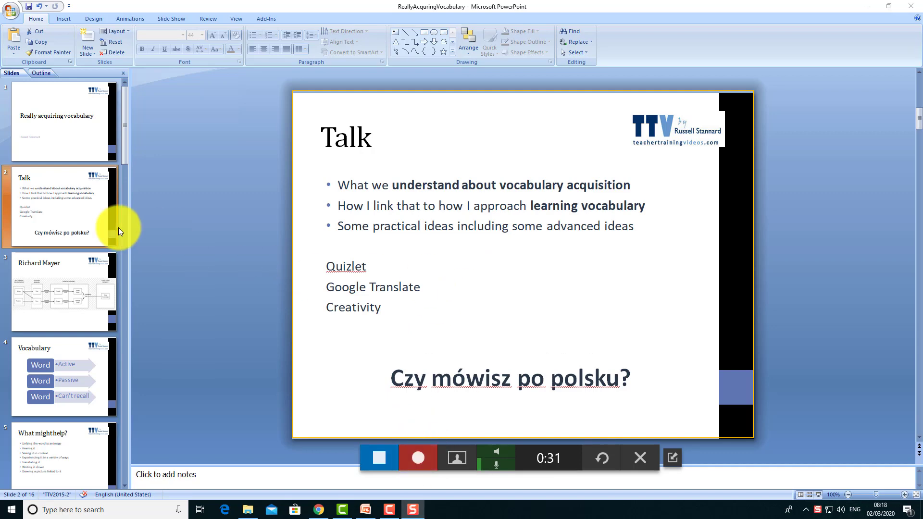
{"action": "left_click", "coordinate": [64, 292]}
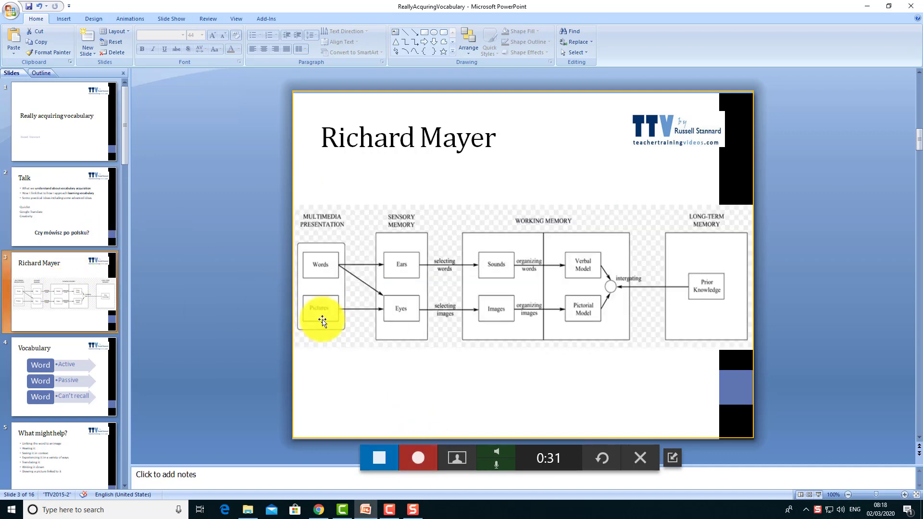
{"action": "left_click", "coordinate": [416, 461]}
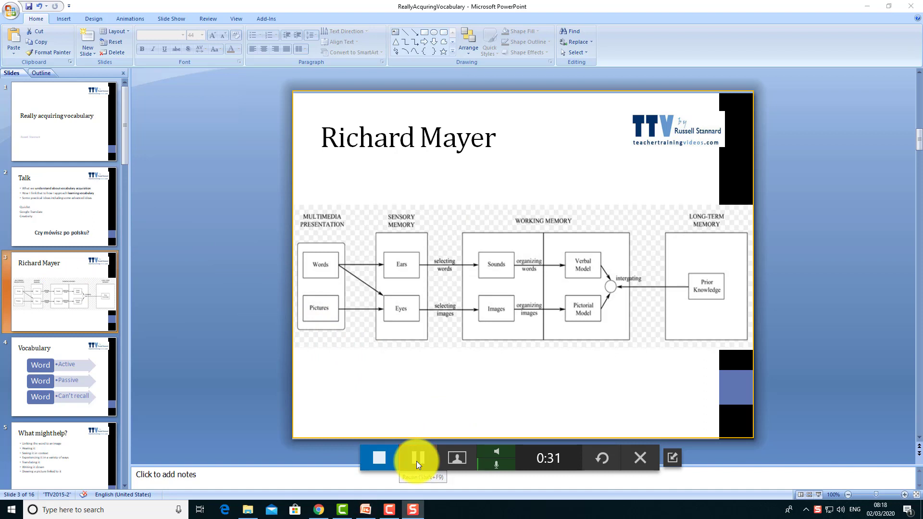
{"action": "left_click", "coordinate": [416, 461]}
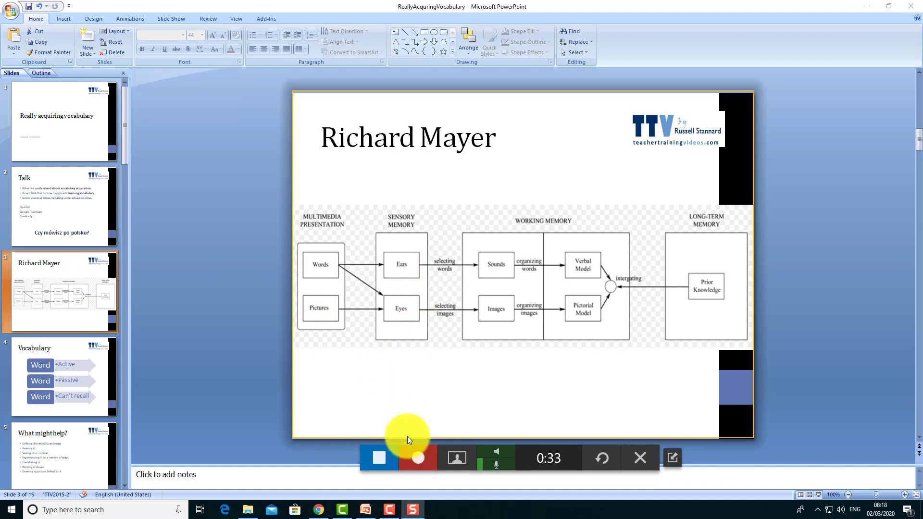
{"action": "left_click", "coordinate": [380, 458]}
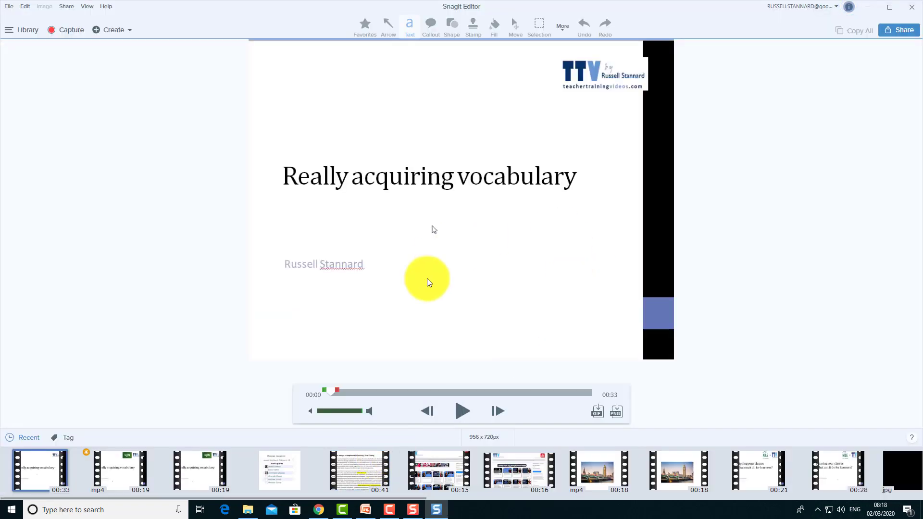
Save the previewed capture to the Desktop as testVideoRecordLesson.mp4 and minimize Snagit Editor.
{"action": "left_click", "coordinate": [461, 413]}
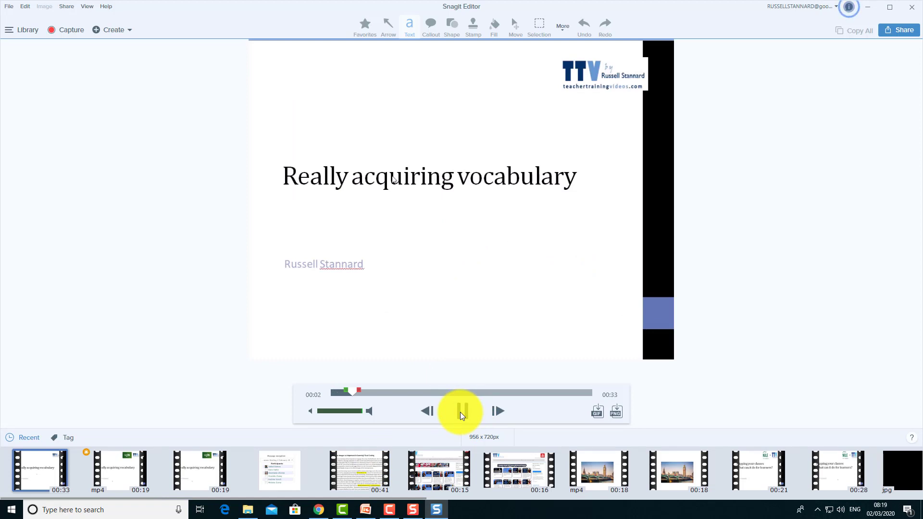
{"action": "left_click", "coordinate": [460, 412]}
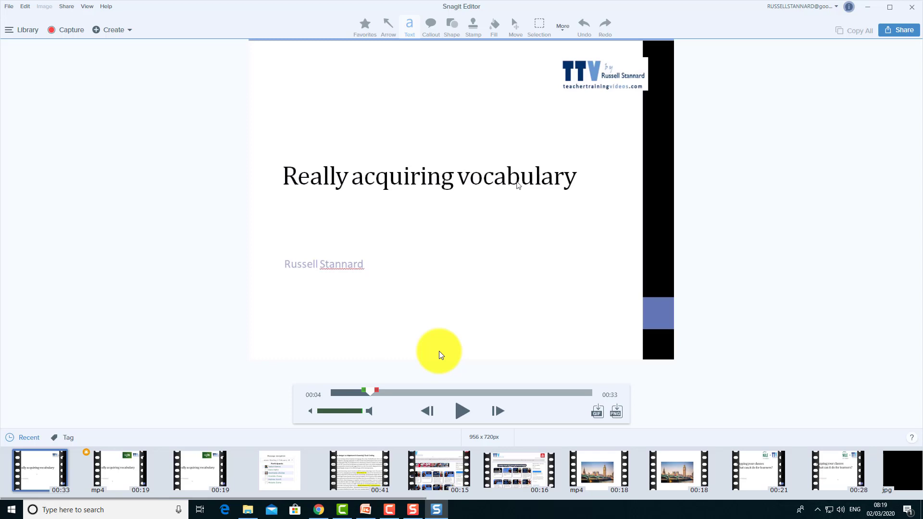
{"action": "left_click", "coordinate": [8, 7]}
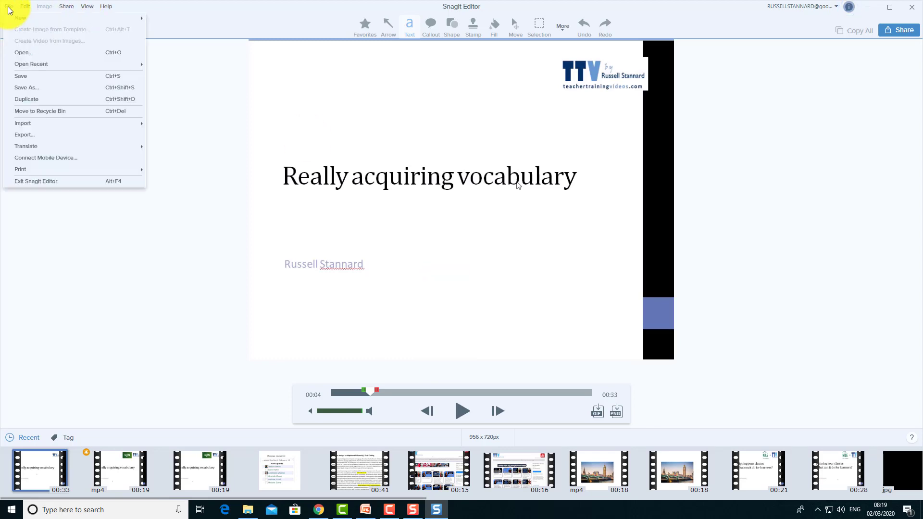
{"action": "left_click", "coordinate": [29, 88]}
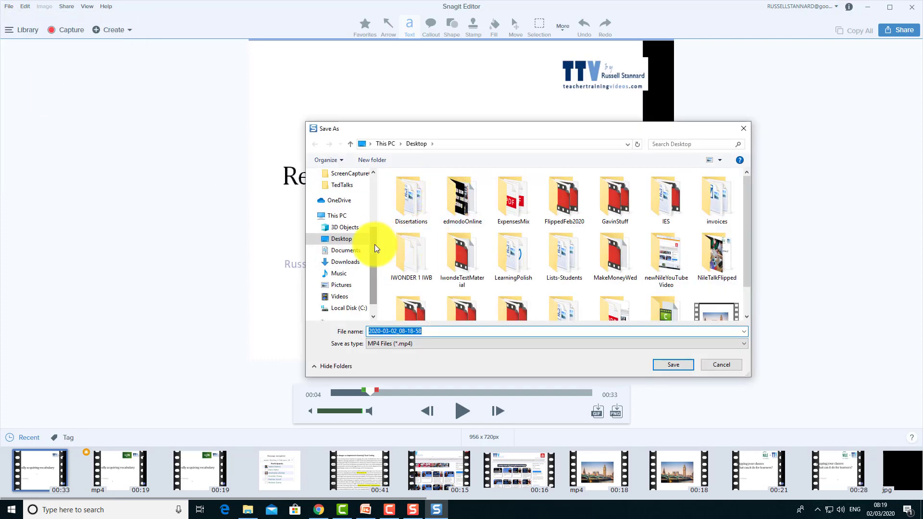
{"action": "left_click", "coordinate": [338, 239]}
{"action": "left_click", "coordinate": [456, 331]}
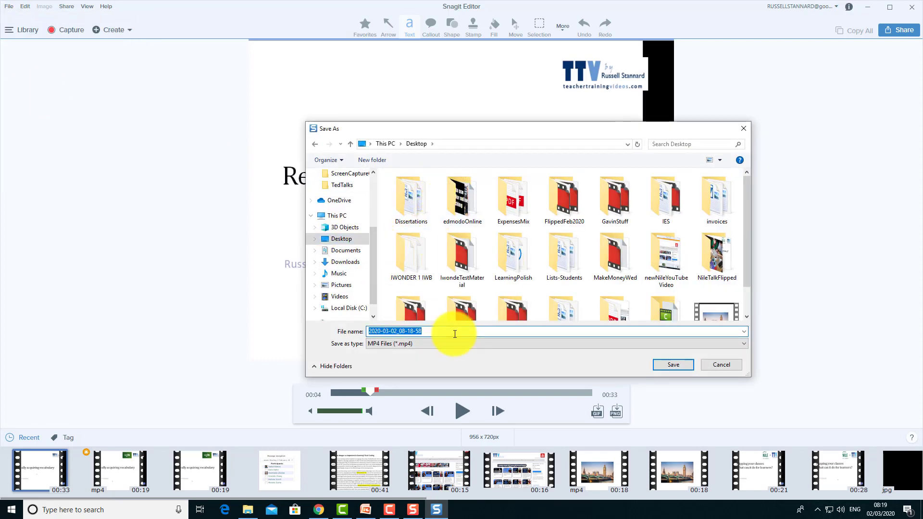
{"action": "type", "text": "rt"}
{"action": "key", "text": "BackSpace"}
{"action": "key", "text": "BackSpace"}
{"action": "type", "text": "test"}
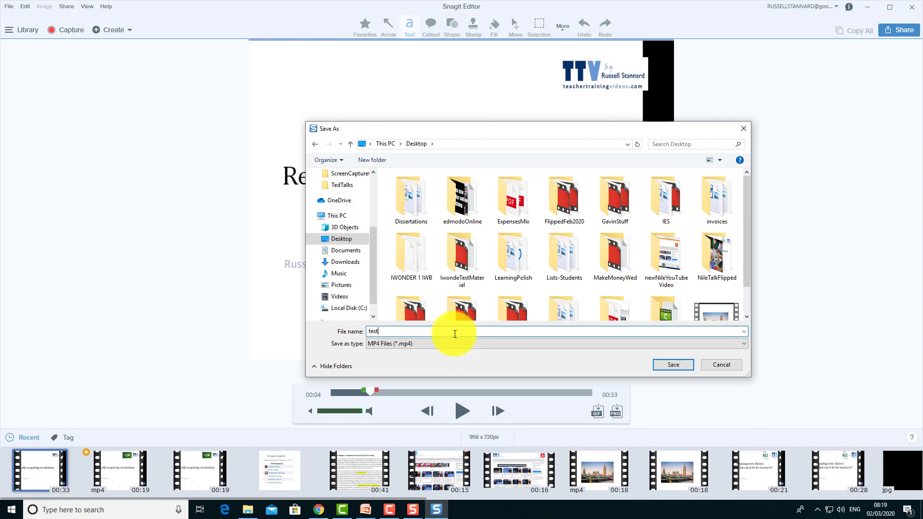
{"action": "type", "text": "VideoRecordLesson"}
{"action": "left_click", "coordinate": [683, 365]}
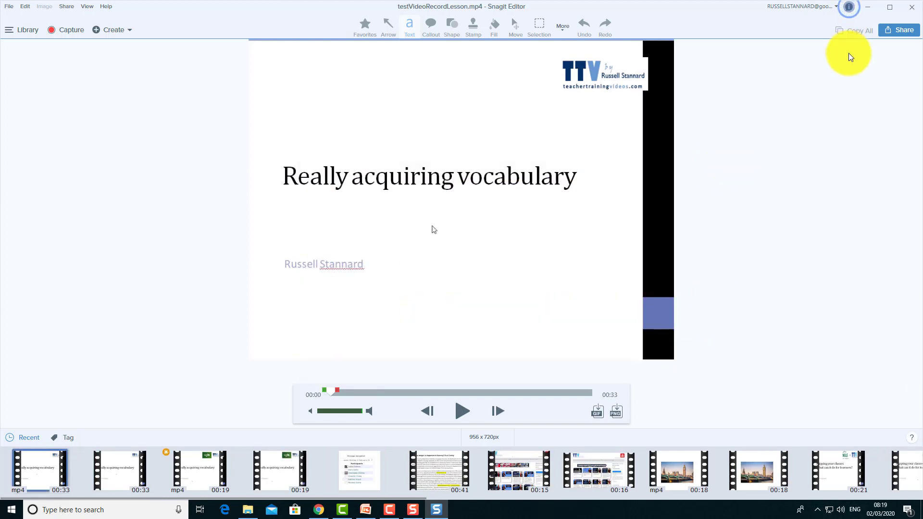
{"action": "left_click", "coordinate": [869, 8]}
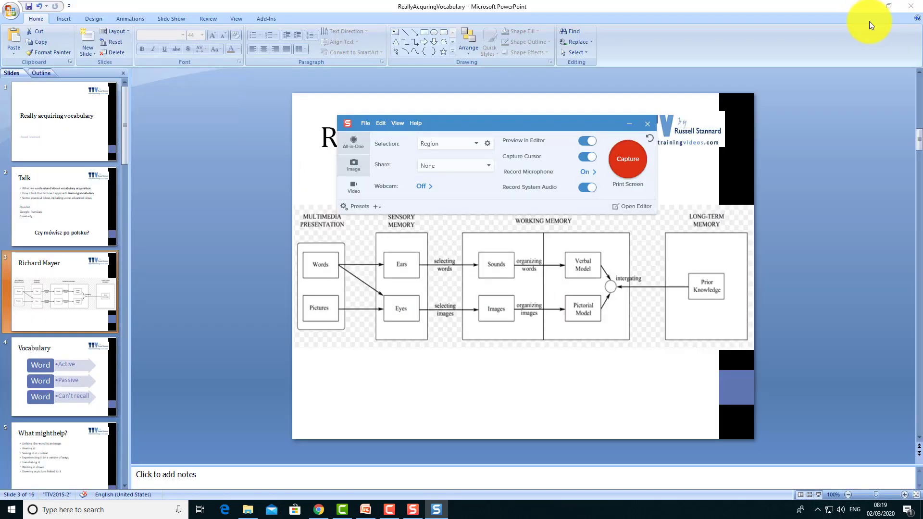
Play testVideoRecordLesson.mp4 full screen in Films & TV, then pause it.
{"action": "left_click", "coordinate": [865, 6]}
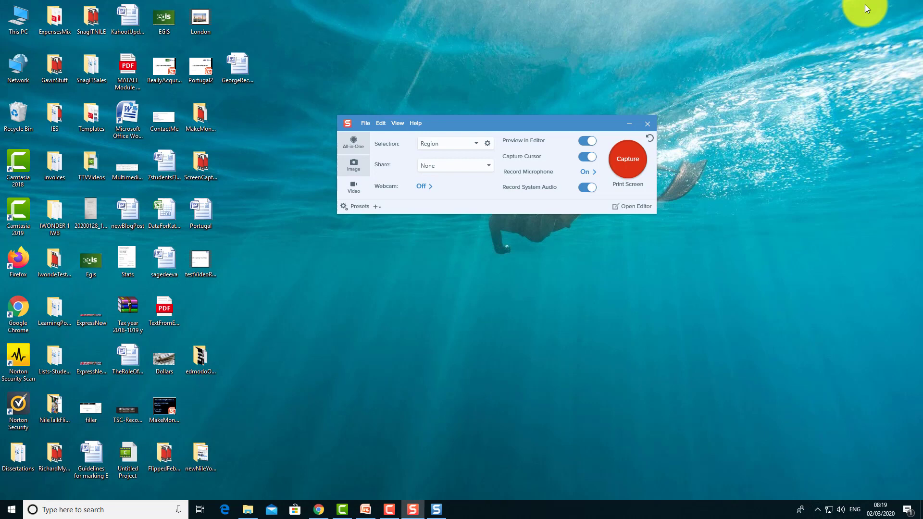
{"action": "left_click", "coordinate": [630, 123]}
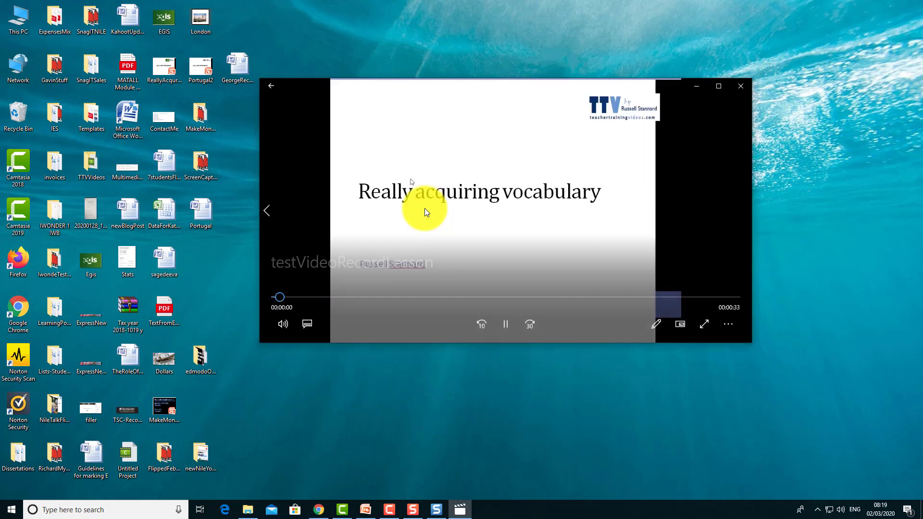
{"action": "left_click", "coordinate": [705, 327]}
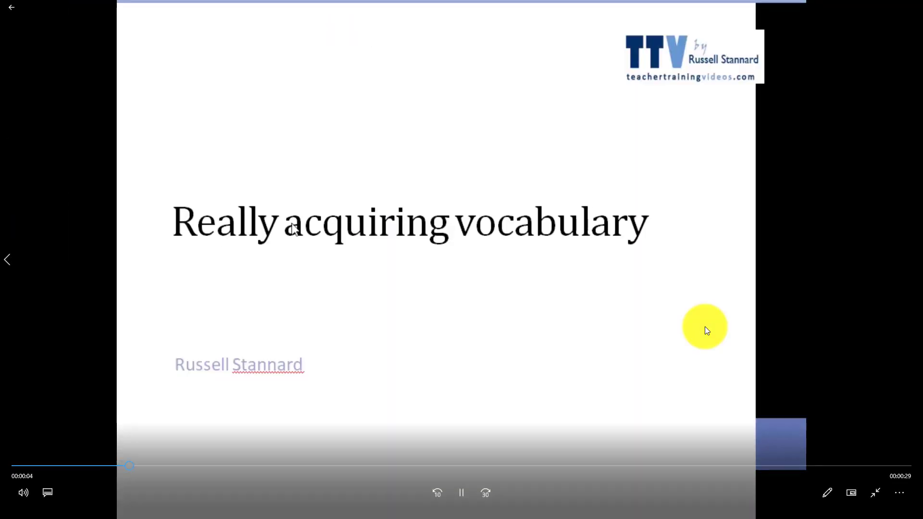
{"action": "left_click", "coordinate": [462, 494]}
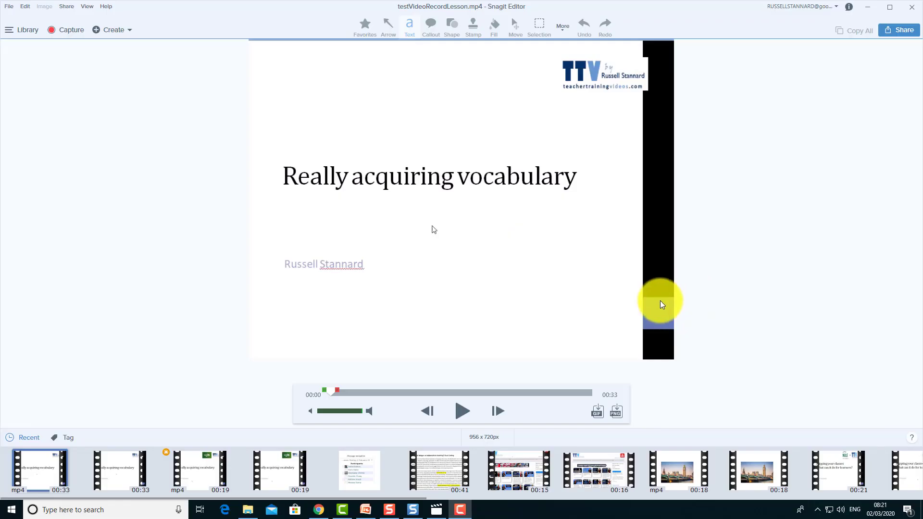
Cut everything from 00:31 to the end, shortening the video to 31 seconds.
{"action": "left_click", "coordinate": [460, 412]}
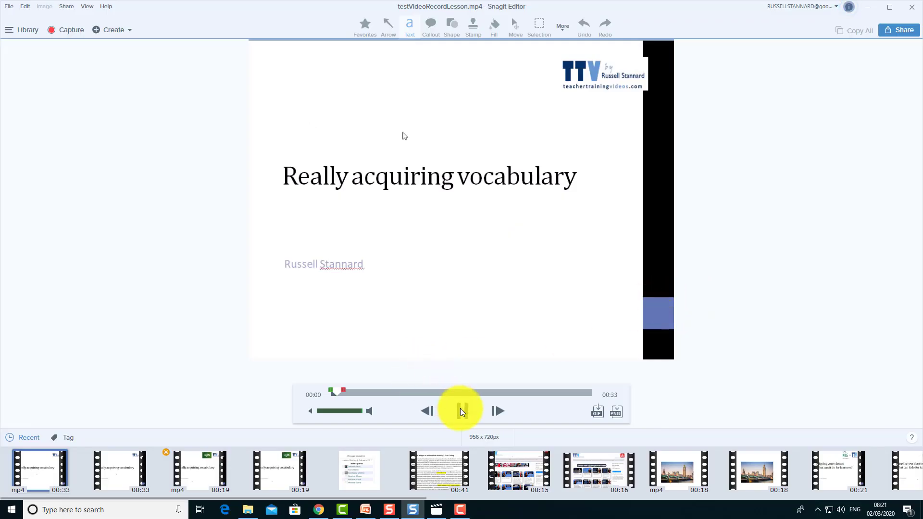
{"action": "left_click", "coordinate": [461, 412]}
{"action": "left_click_drag", "start_coordinate": [340, 393], "coordinate": [588, 393]}
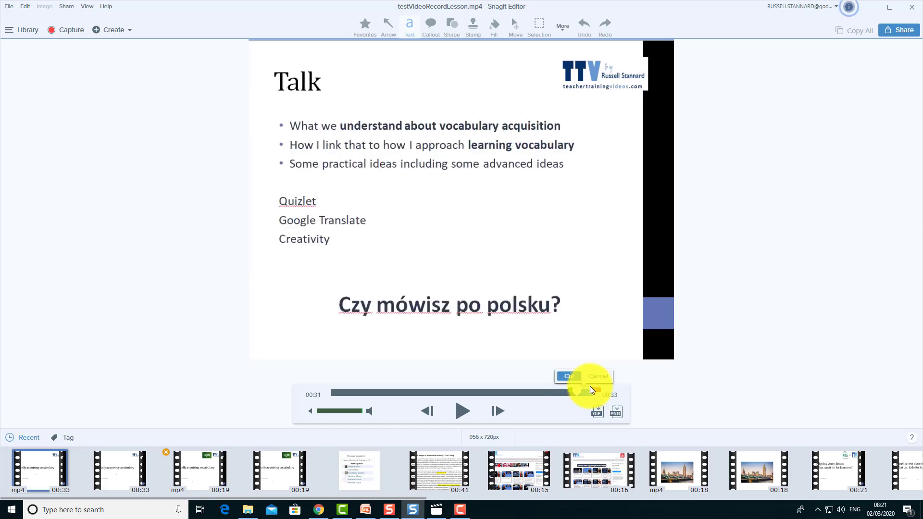
{"action": "left_click", "coordinate": [569, 376]}
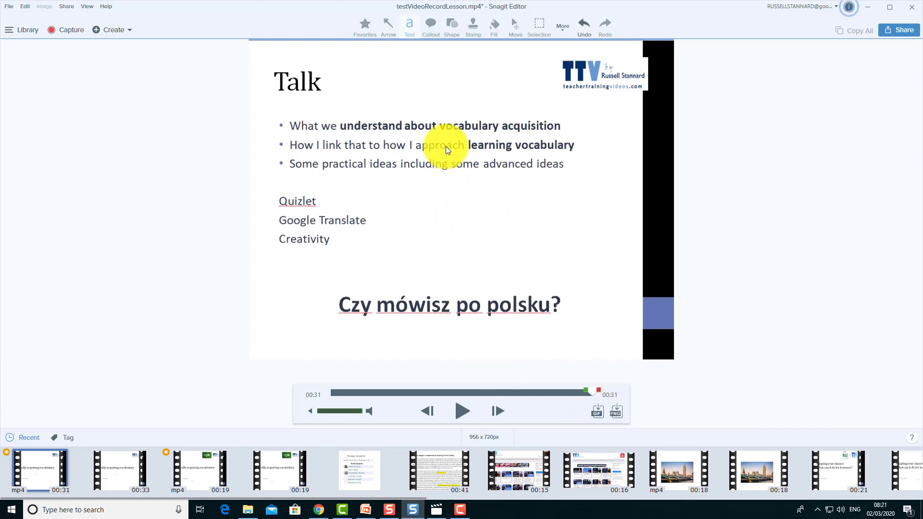
Begin sending the recording to YouTube from the Share menu.
{"action": "left_click", "coordinate": [67, 7]}
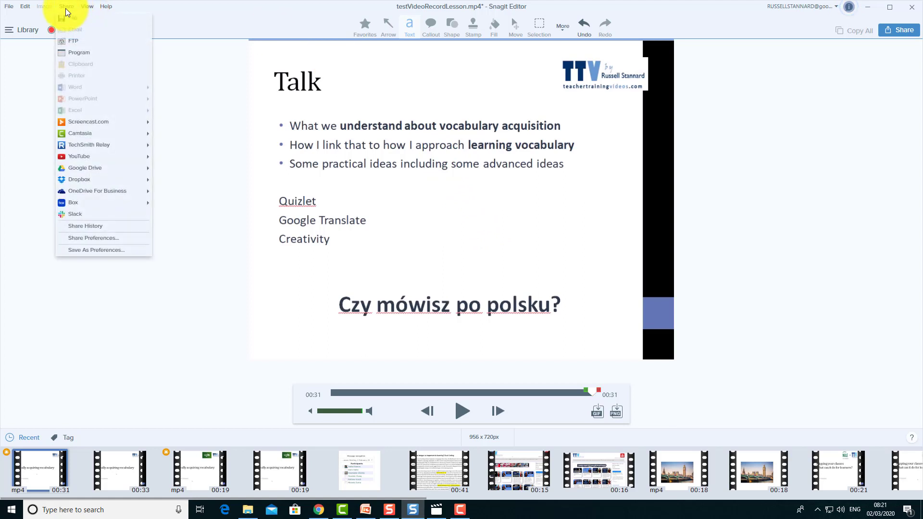
{"action": "mouse_move", "coordinate": [81, 159]}
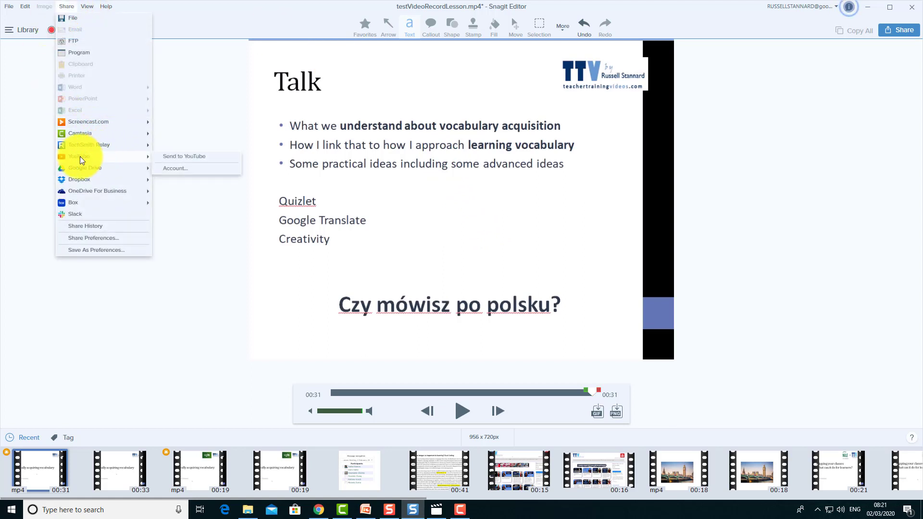
{"action": "left_click", "coordinate": [192, 157]}
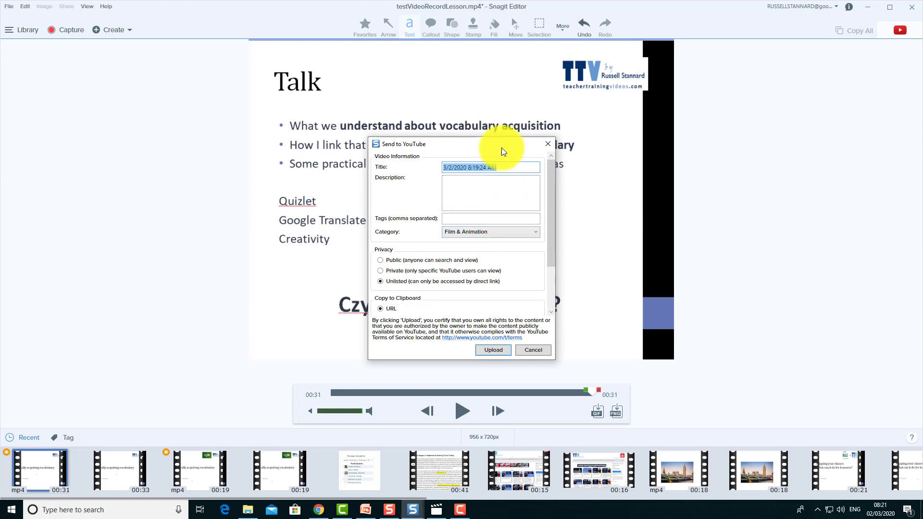
Title it 'Test video TTV1', add description and tag Test, and upload it unlisted.
{"action": "left_click", "coordinate": [506, 162]}
{"action": "key", "text": "BackSpace"}
{"action": "key", "text": "BackSpace"}
{"action": "key", "text": "BackSpace"}
{"action": "key", "text": "BackSpace"}
{"action": "key", "text": "BackSpace"}
{"action": "key", "text": "BackSpace"}
{"action": "key", "text": "BackSpace"}
{"action": "key", "text": "BackSpace"}
{"action": "key", "text": "BackSpace"}
{"action": "key", "text": "BackSpace"}
{"action": "key", "text": "BackSpace"}
{"action": "key", "text": "BackSpace"}
{"action": "key", "text": "BackSpace"}
{"action": "key", "text": "BackSpace"}
{"action": "key", "text": "BackSpace"}
{"action": "key", "text": "BackSpace"}
{"action": "key", "text": "BackSpace"}
{"action": "key", "text": "BackSpace"}
{"action": "key", "text": "BackSpace"}
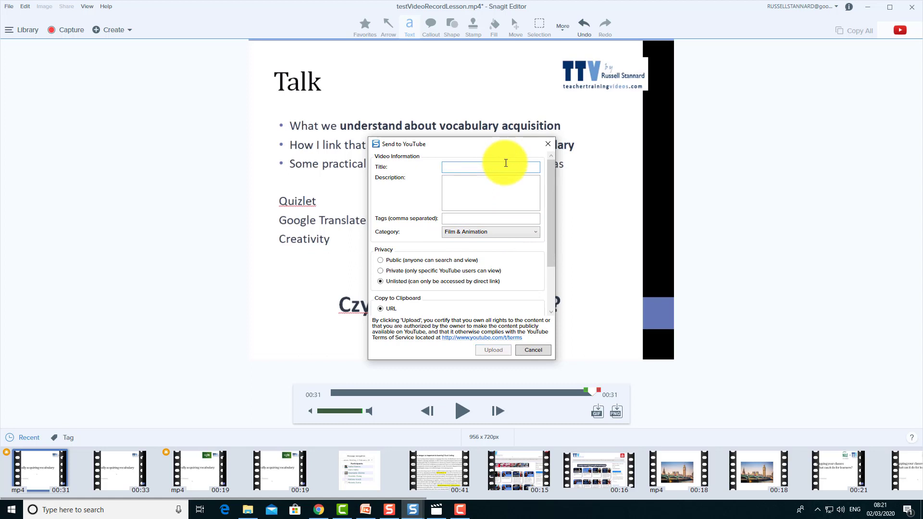
{"action": "type", "text": "Test video TTV1"}
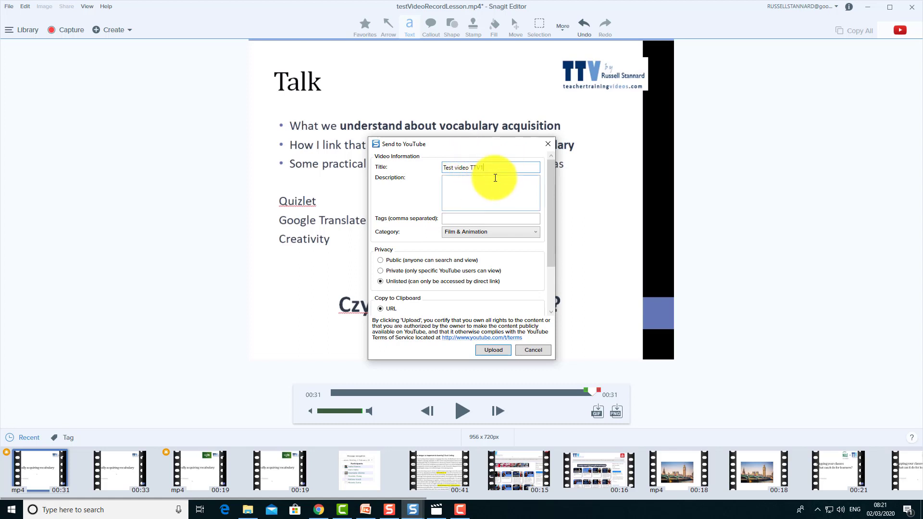
{"action": "left_click", "coordinate": [470, 180]}
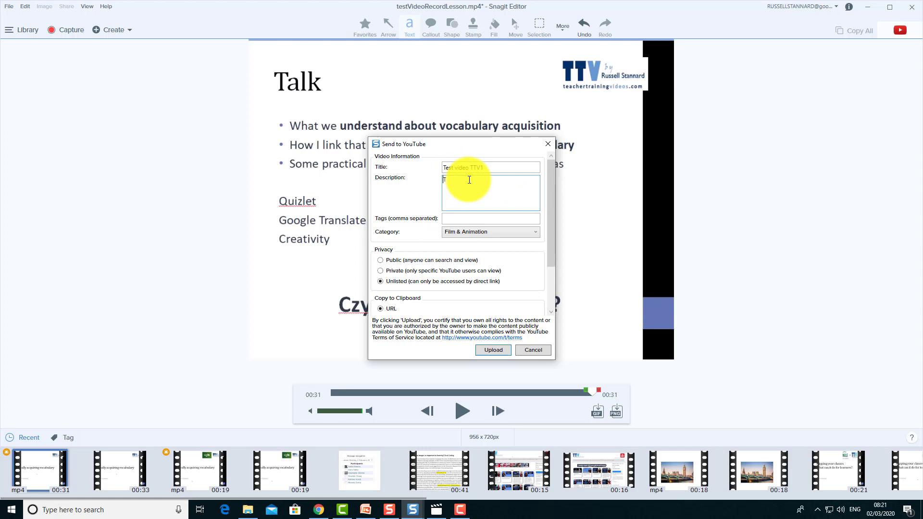
{"action": "left_click", "coordinate": [468, 224]}
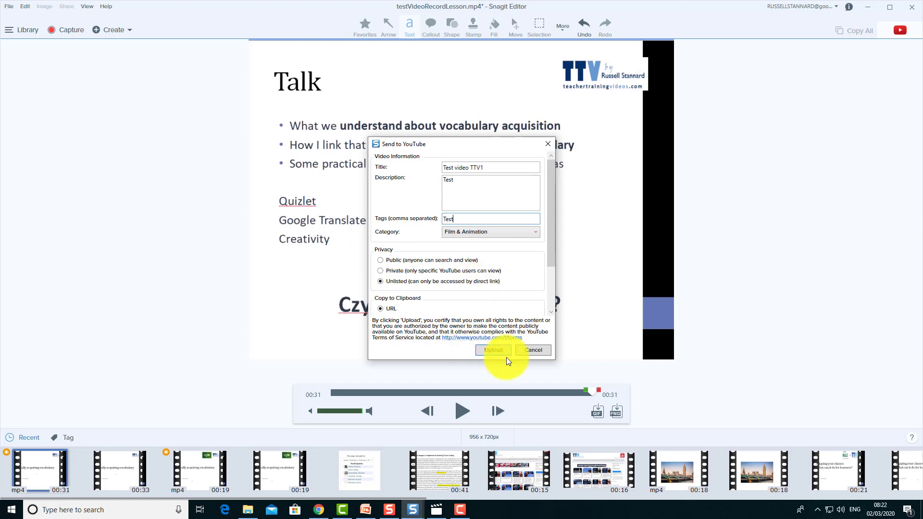
{"action": "left_click", "coordinate": [494, 352]}
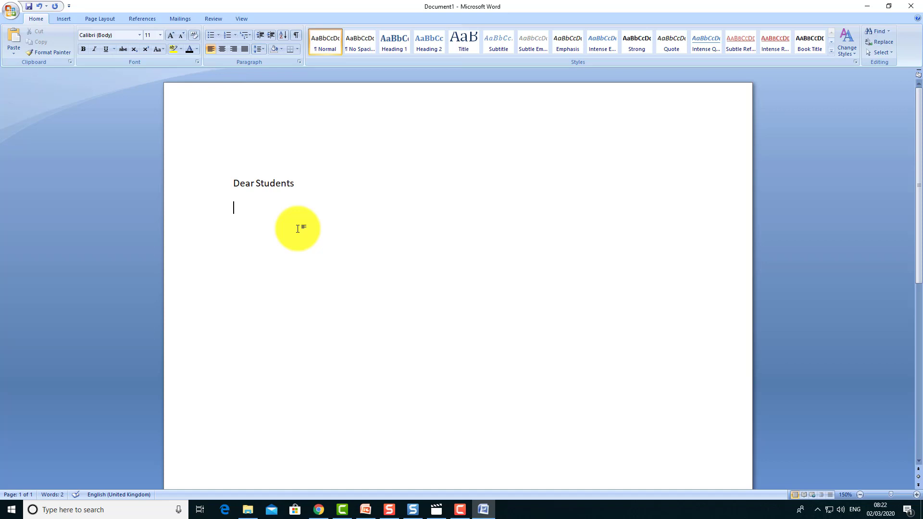
Write 'Here is the video' and paste the YouTube link on the line below.
{"action": "type", "text": "Here is the video"}
{"action": "key", "text": "Return"}
{"action": "right_click", "coordinate": [243, 229]}
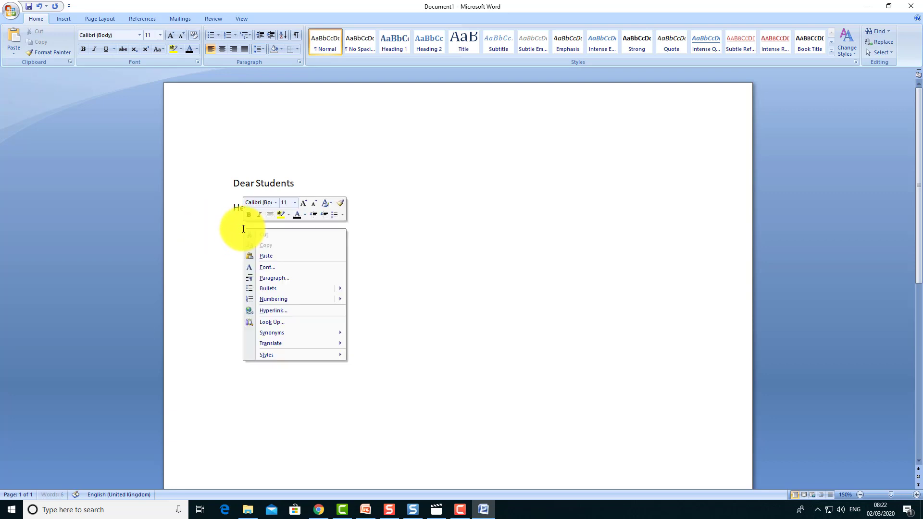
{"action": "left_click", "coordinate": [269, 258]}
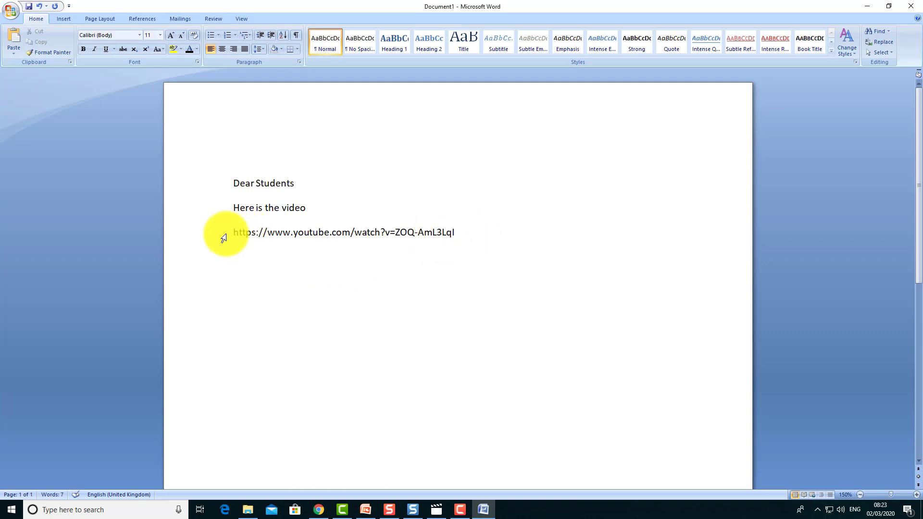
Add the sender's name as a sign-off below the link.
{"action": "key", "text": "Return"}
{"action": "key", "text": "Return"}
{"action": "type", "text": "Russell"}
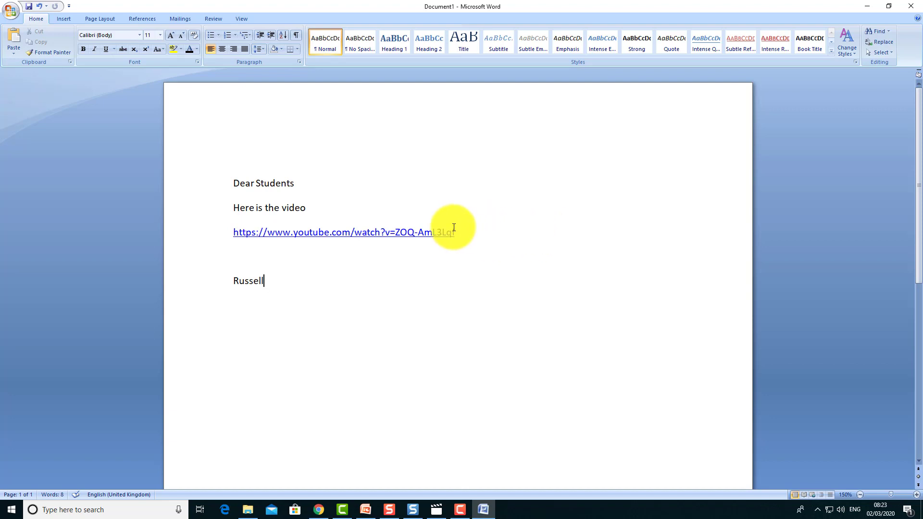
{"action": "left_click", "coordinate": [264, 252]}
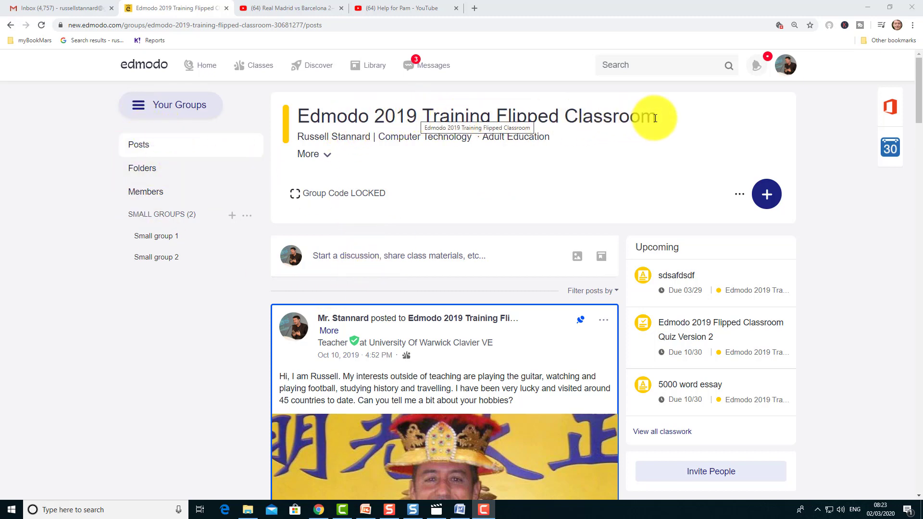
Draft a group post 'Watch this video' with testVideoRecordLesson.mp4 from the Desktop attached.
{"action": "left_click", "coordinate": [367, 254]}
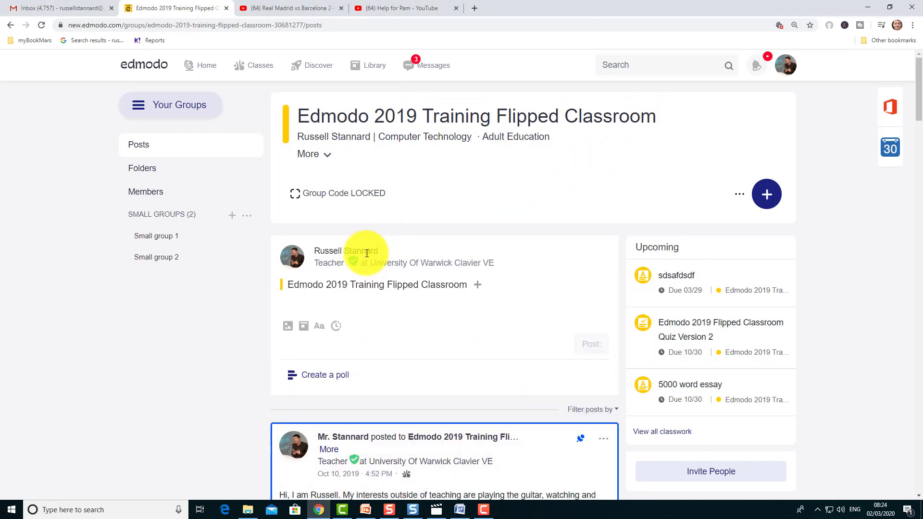
{"action": "type", "text": "Watch this video"}
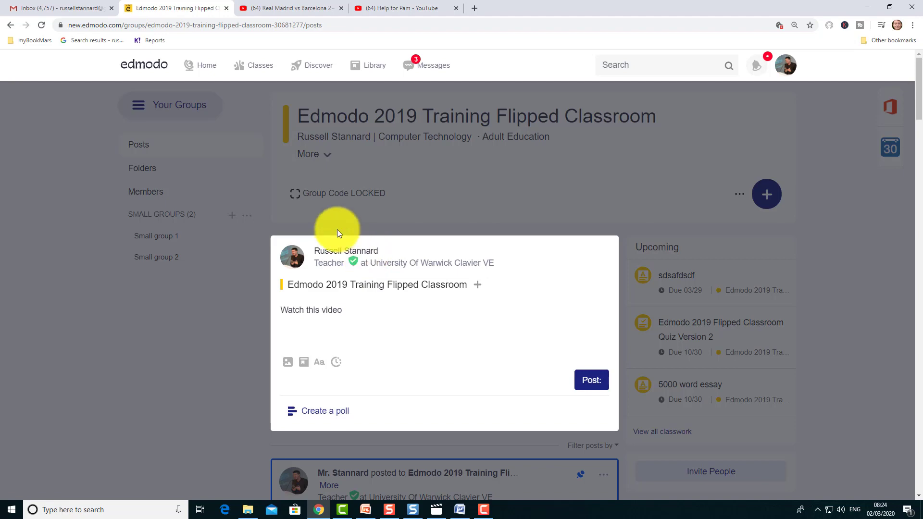
{"action": "left_click", "coordinate": [288, 362]}
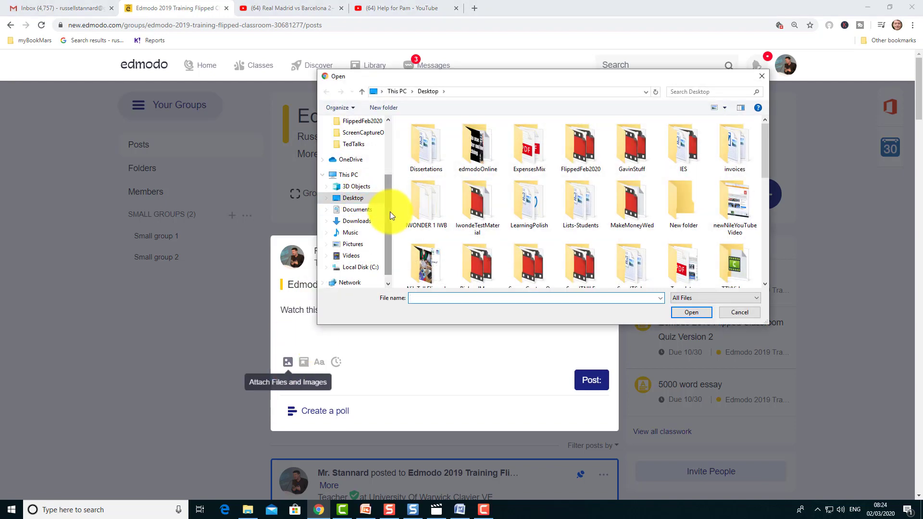
{"action": "left_click", "coordinate": [353, 198]}
{"action": "scroll", "coordinate": [762, 173], "scroll_direction": "down", "scroll_amount": 5}
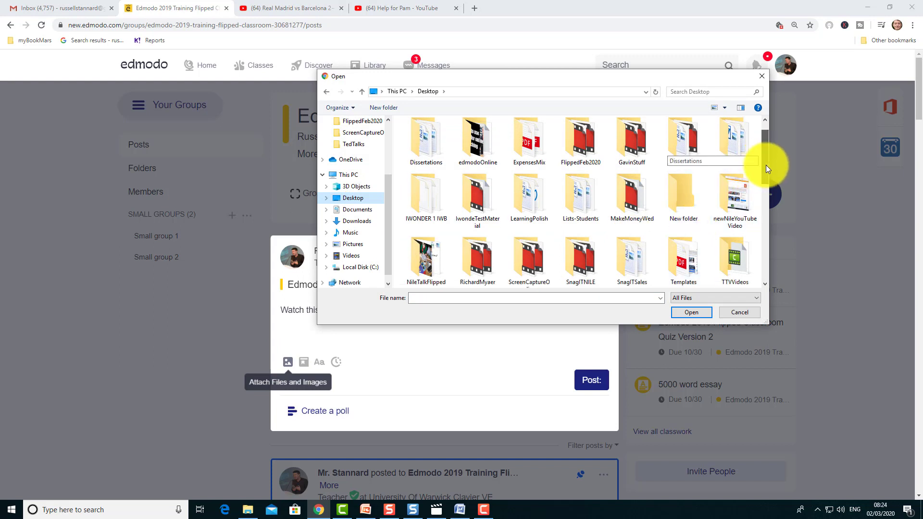
{"action": "left_click_drag", "start_coordinate": [762, 193], "coordinate": [760, 224]}
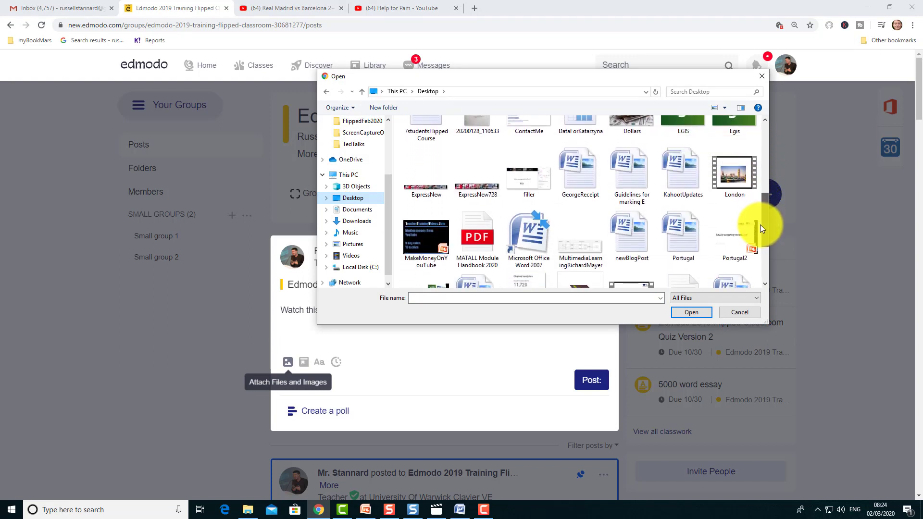
{"action": "scroll", "coordinate": [760, 225], "scroll_direction": "down", "scroll_amount": 1}
{"action": "left_click", "coordinate": [641, 238]}
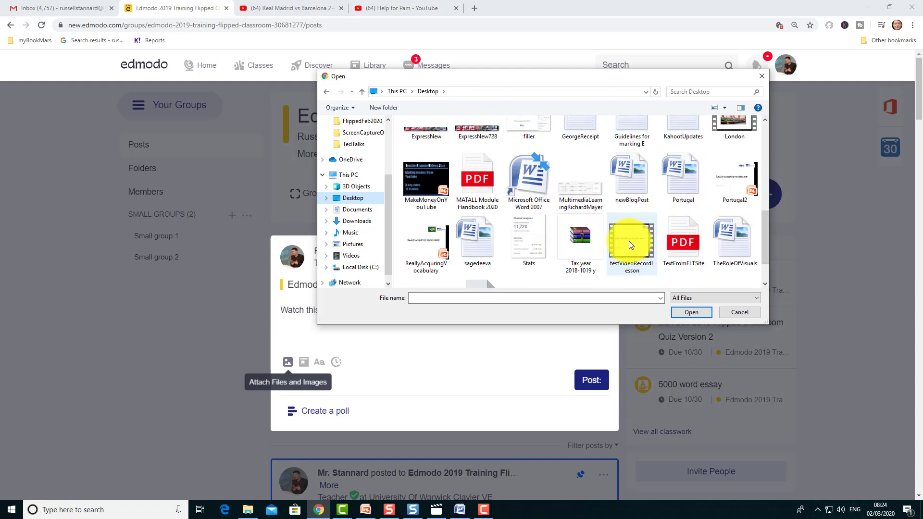
{"action": "left_click", "coordinate": [694, 312]}
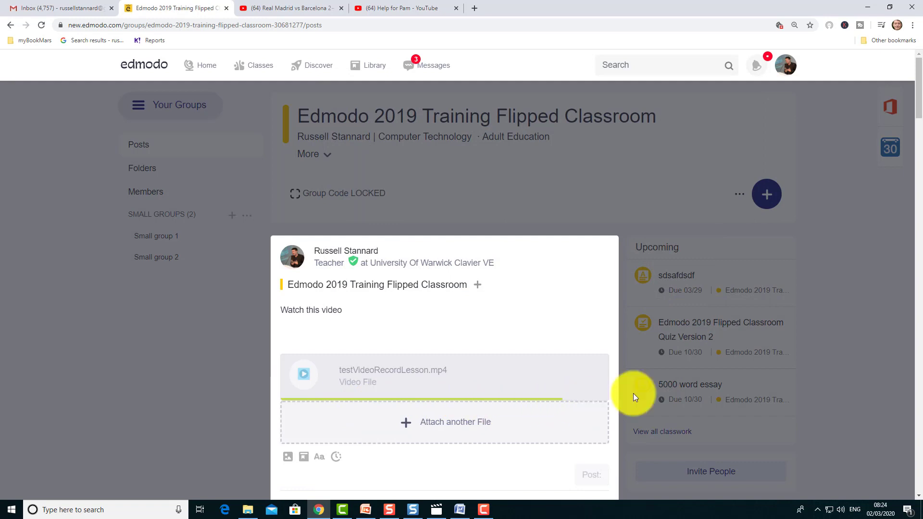
{"action": "scroll", "coordinate": [914, 125], "scroll_direction": "down", "scroll_amount": 3}
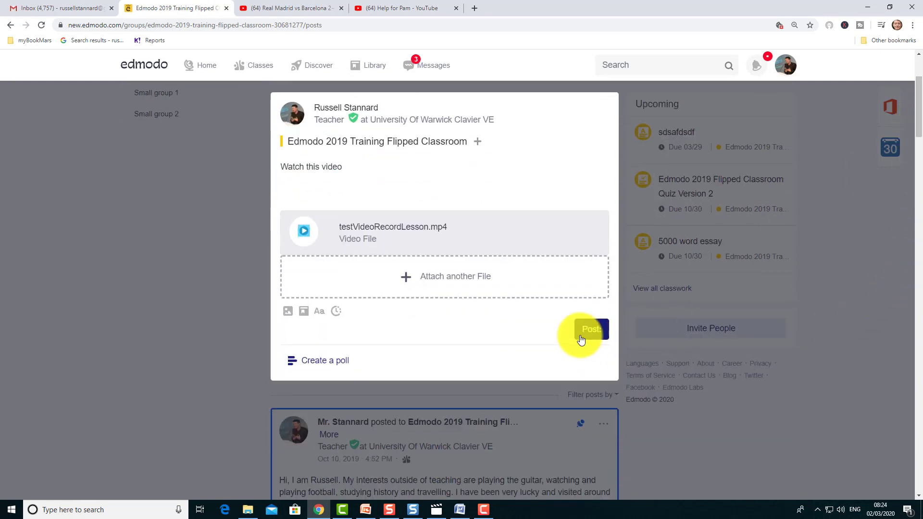
Publish the 'Watch this video' post, then reopen the Snagit capture window.
{"action": "left_click", "coordinate": [590, 333]}
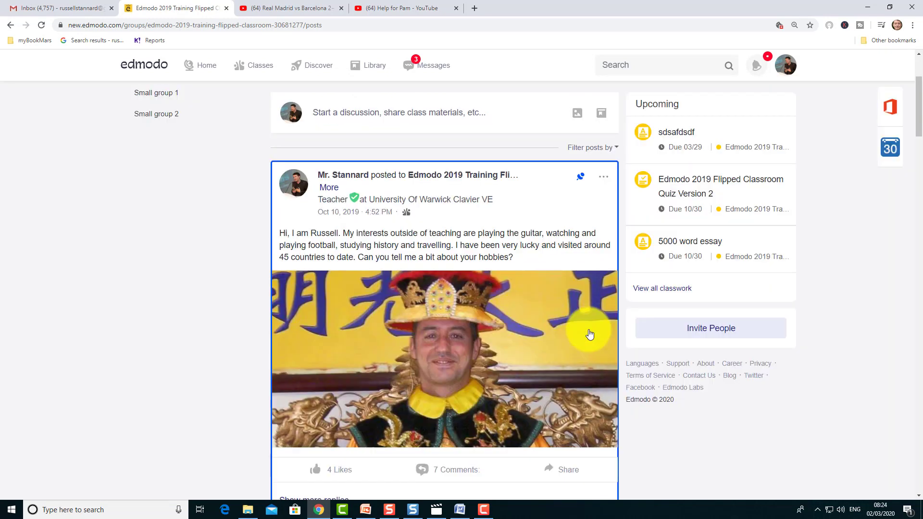
{"action": "scroll", "coordinate": [918, 122], "scroll_direction": "down", "scroll_amount": 14}
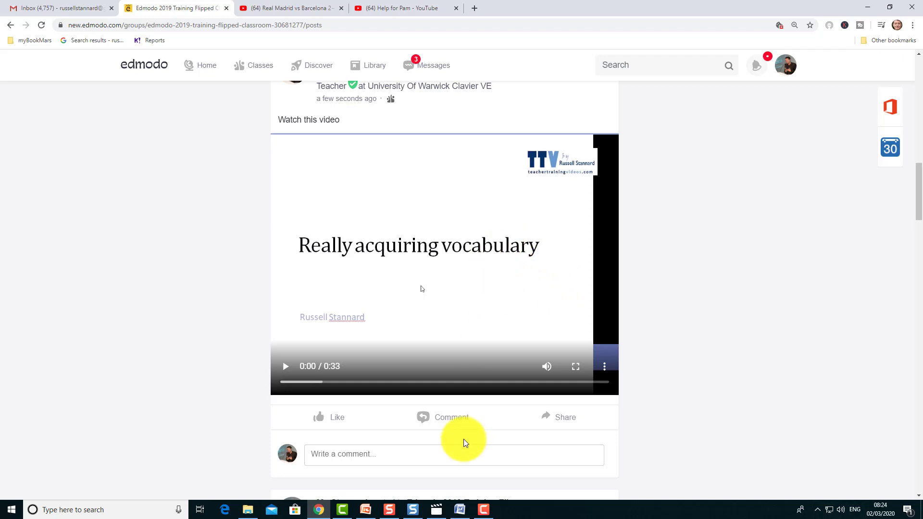
{"action": "left_click", "coordinate": [391, 514]}
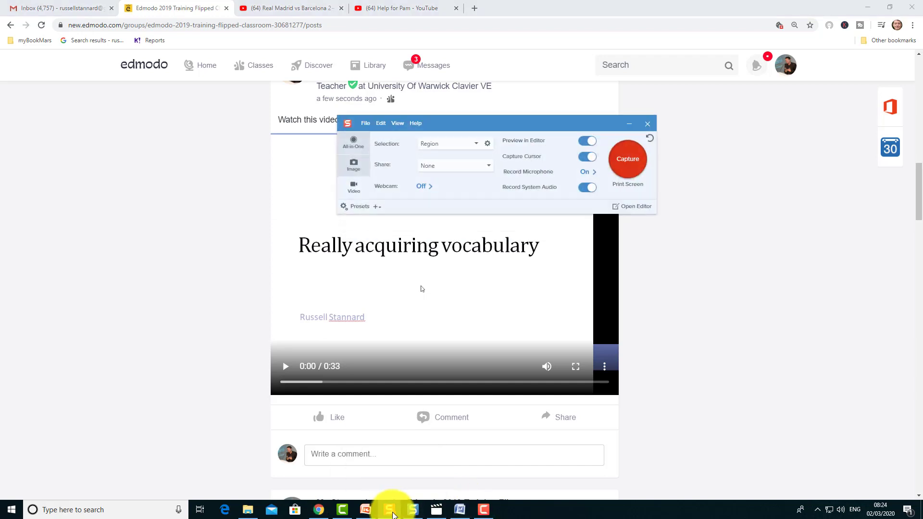
Upload the 31-second lesson video to Google Drive under the name 'Test Video TTV1'.
{"action": "left_click", "coordinate": [412, 512]}
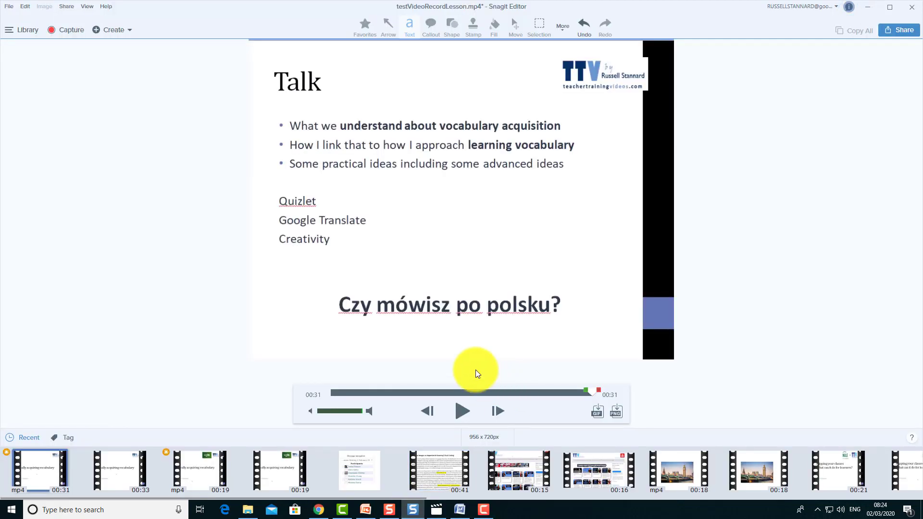
{"action": "left_click", "coordinate": [66, 6]}
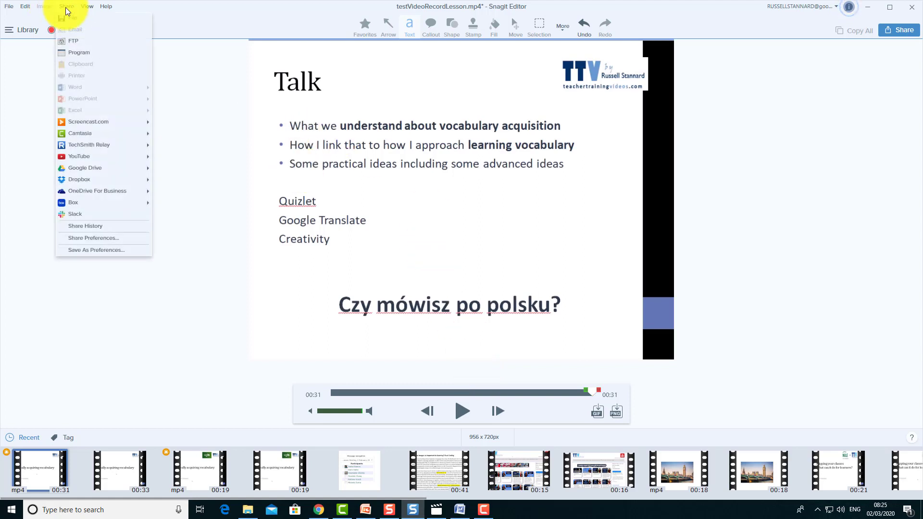
{"action": "mouse_move", "coordinate": [92, 172]}
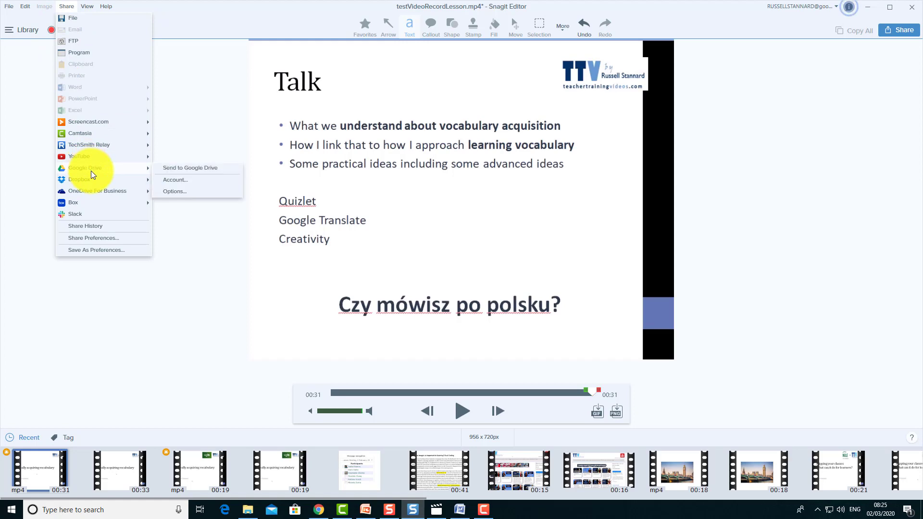
{"action": "left_click", "coordinate": [207, 169]}
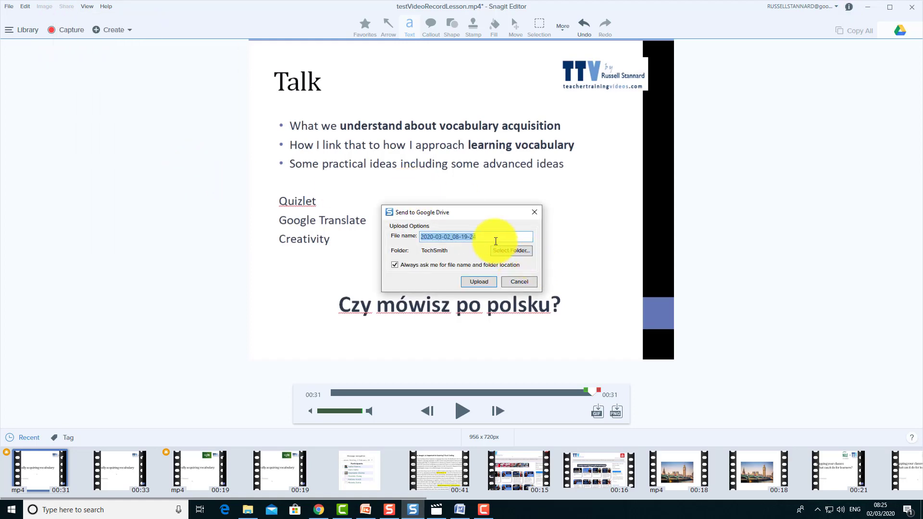
{"action": "left_click", "coordinate": [491, 236]}
{"action": "key", "text": "BackSpace"}
{"action": "key", "text": "BackSpace"}
{"action": "key", "text": "BackSpace"}
{"action": "key", "text": "BackSpace"}
{"action": "key", "text": "BackSpace"}
{"action": "key", "text": "BackSpace"}
{"action": "key", "text": "BackSpace"}
{"action": "key", "text": "BackSpace"}
{"action": "key", "text": "BackSpace"}
{"action": "key", "text": "BackSpace"}
{"action": "key", "text": "BackSpace"}
{"action": "key", "text": "BackSpace"}
{"action": "key", "text": "BackSpace"}
{"action": "key", "text": "BackSpace"}
{"action": "key", "text": "BackSpace"}
{"action": "key", "text": "BackSpace"}
{"action": "key", "text": "BackSpace"}
{"action": "key", "text": "BackSpace"}
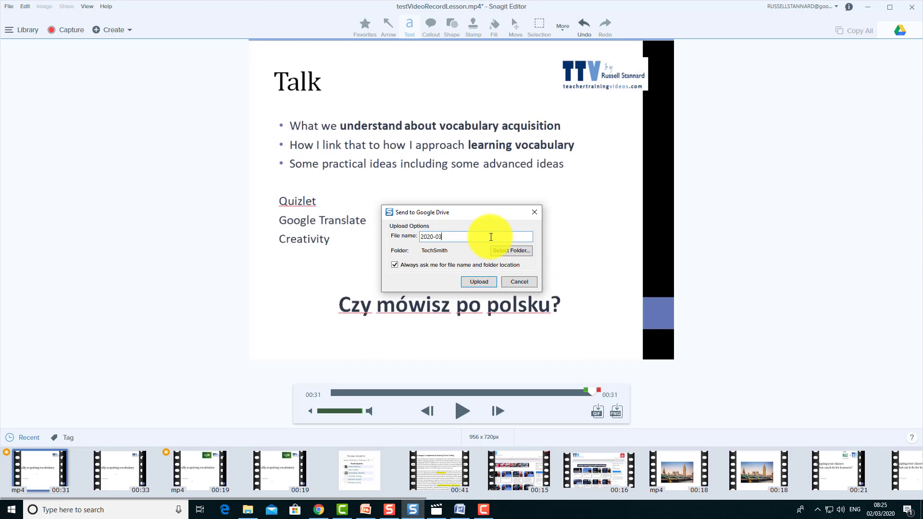
{"action": "type", "text": "Test Video TTV1"}
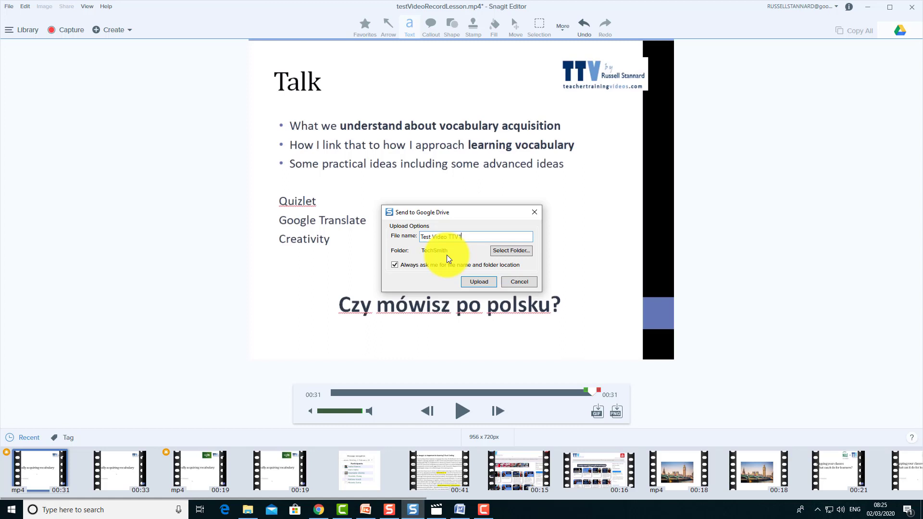
{"action": "left_click", "coordinate": [480, 283]}
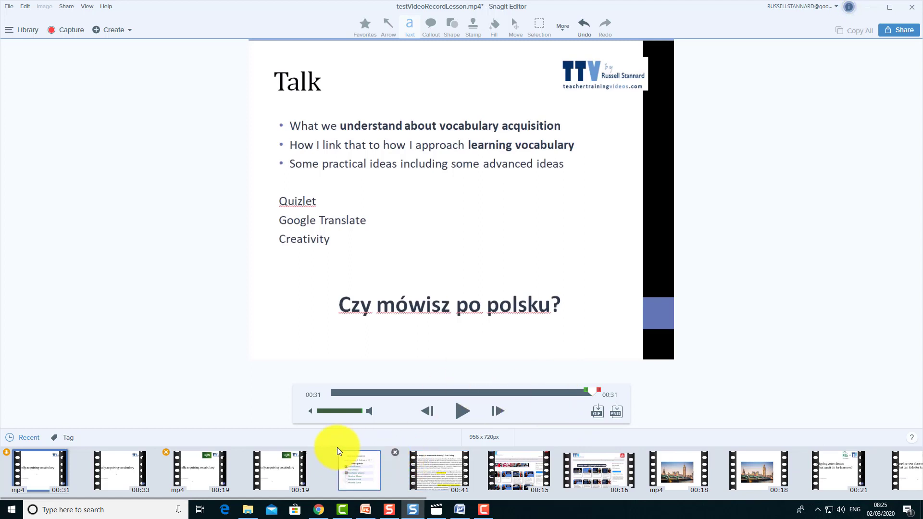
Open the pasted Google Drive link and briefly play, then pause, Test Video TTV1.mp4.
{"action": "key", "text": "alt+Tab"}
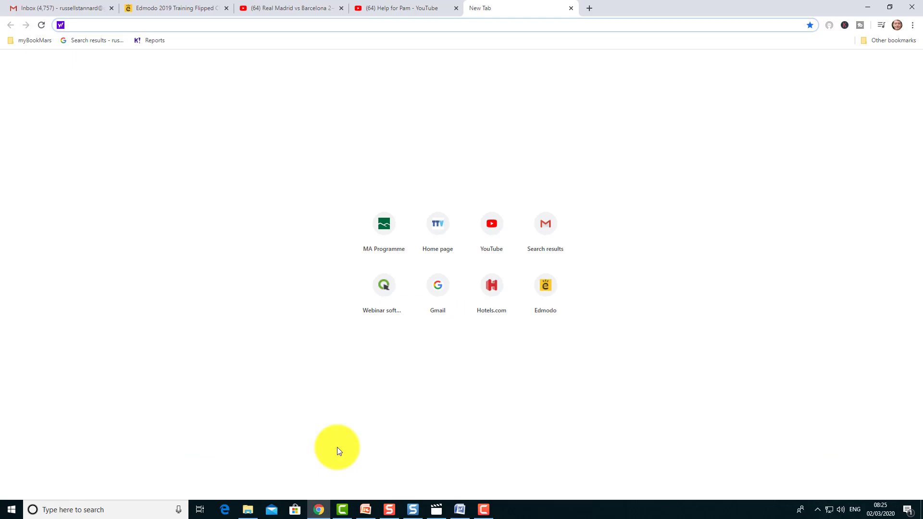
{"action": "right_click", "coordinate": [75, 24]}
{"action": "left_click", "coordinate": [105, 88]}
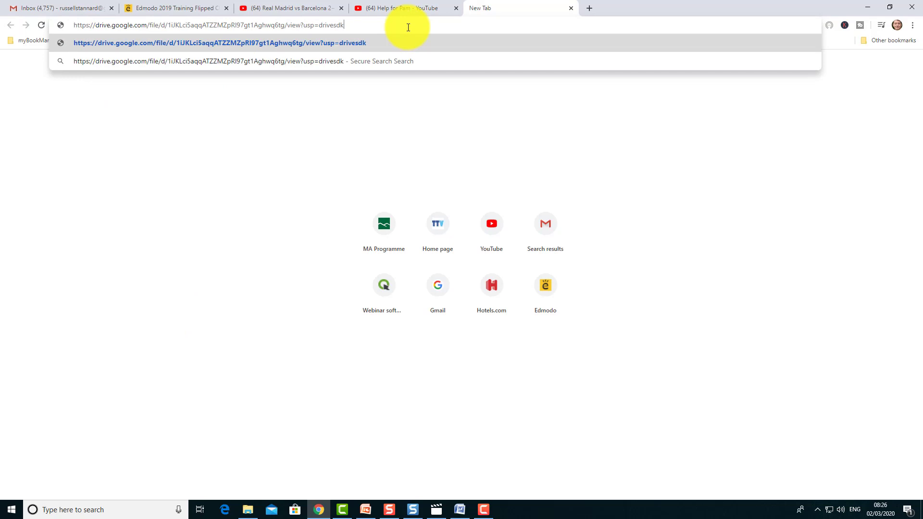
{"action": "key", "text": "Return"}
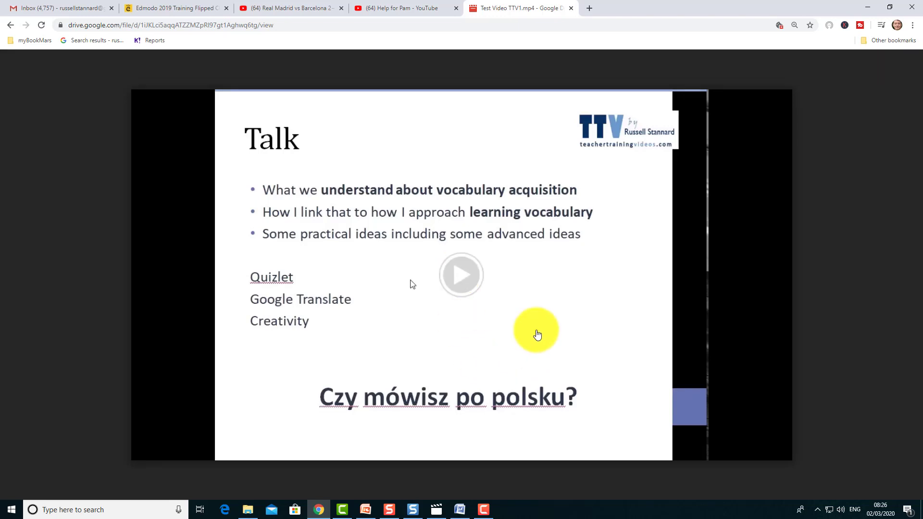
{"action": "left_click", "coordinate": [458, 279]}
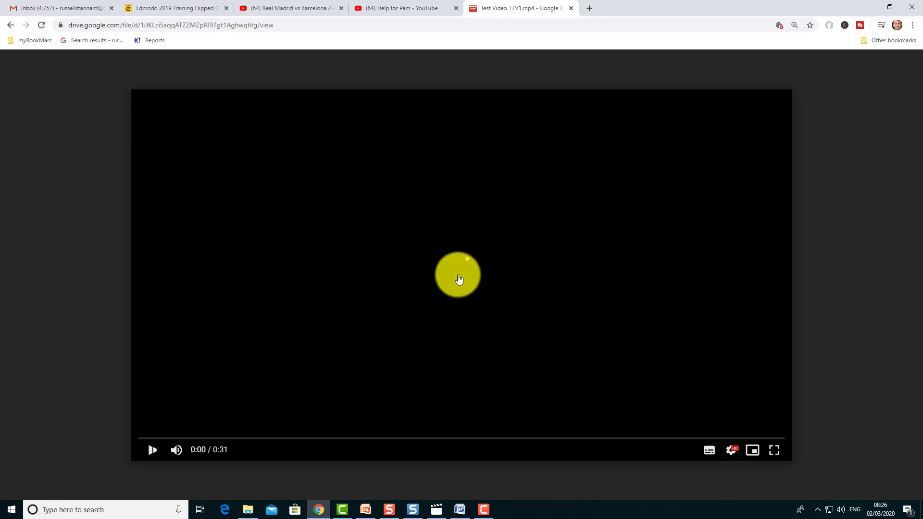
{"action": "left_click", "coordinate": [154, 456]}
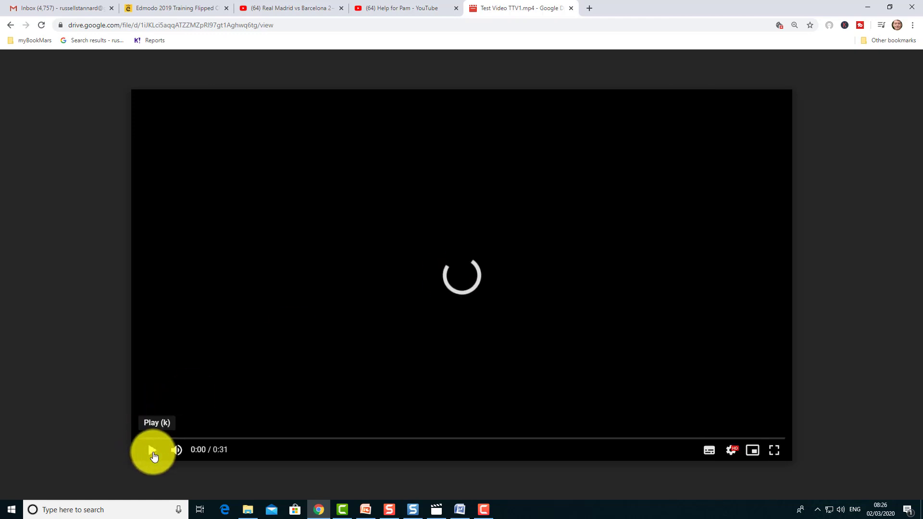
Close the Drive video tab and the Help for Pam and Real Madrid vs Barcelona tabs.
{"action": "left_click", "coordinate": [572, 8]}
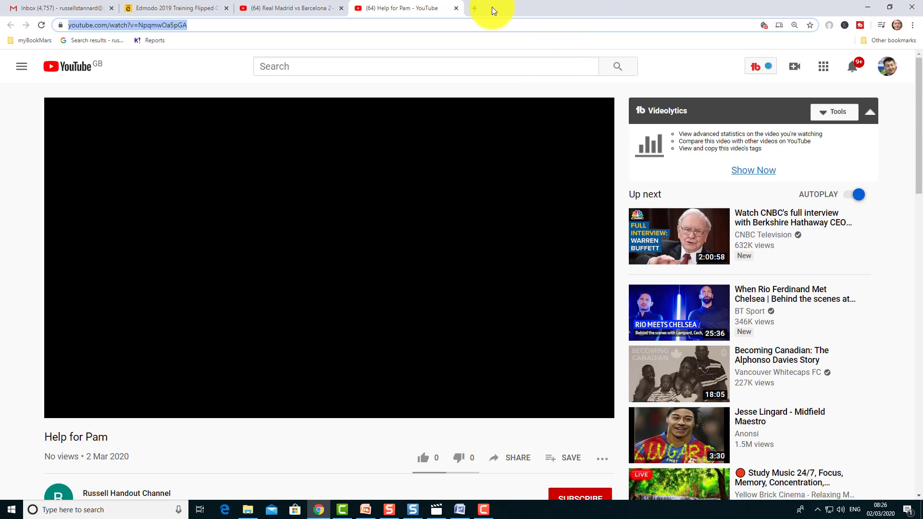
{"action": "left_click", "coordinate": [457, 8]}
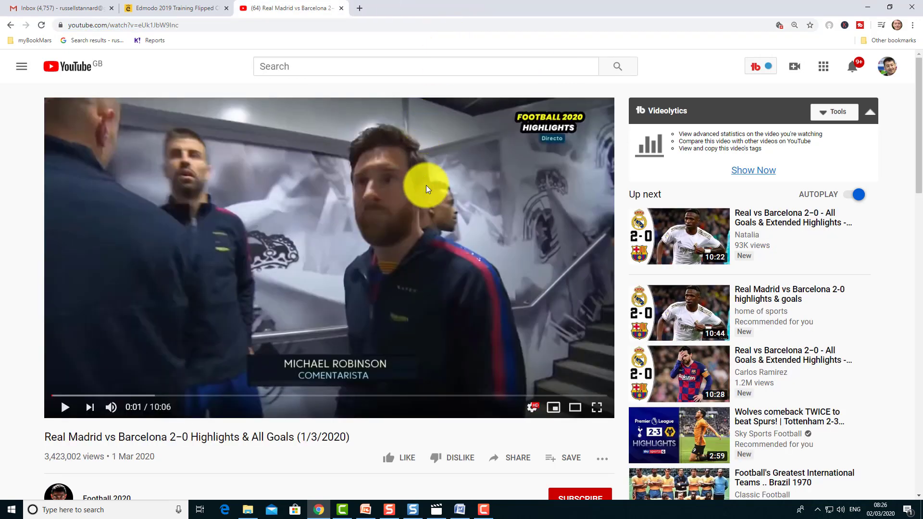
{"action": "left_click", "coordinate": [341, 8]}
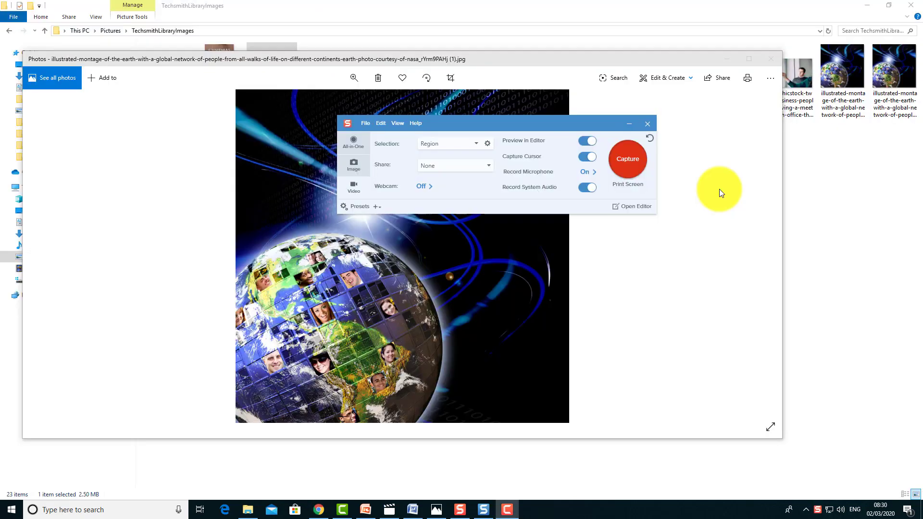
Move the Snagit window aside and step back in Photos to the colleagues-at-laptops photo.
{"action": "left_click_drag", "start_coordinate": [510, 131], "coordinate": [412, 22]}
{"action": "left_click", "coordinate": [759, 258]}
{"action": "left_click", "coordinate": [759, 257]}
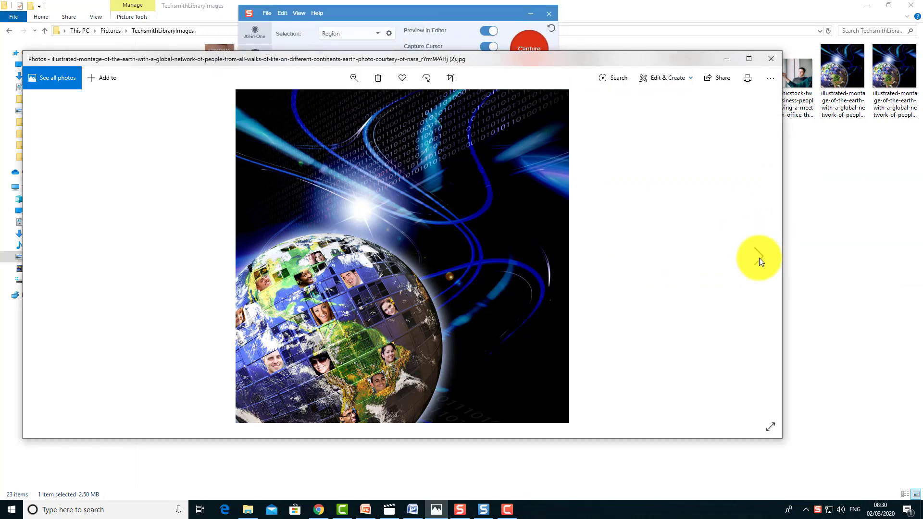
{"action": "left_click", "coordinate": [46, 260]}
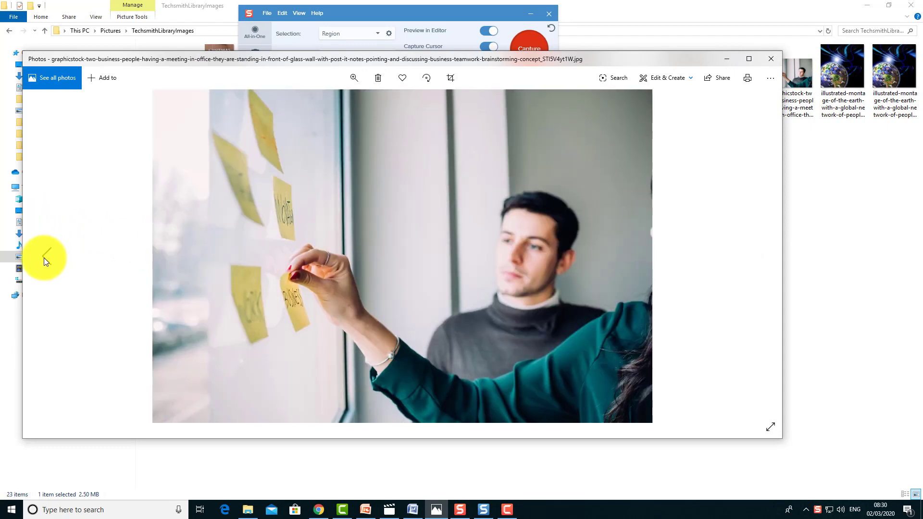
{"action": "left_click", "coordinate": [44, 258]}
{"action": "left_click", "coordinate": [44, 258]}
{"action": "left_click", "coordinate": [44, 258]}
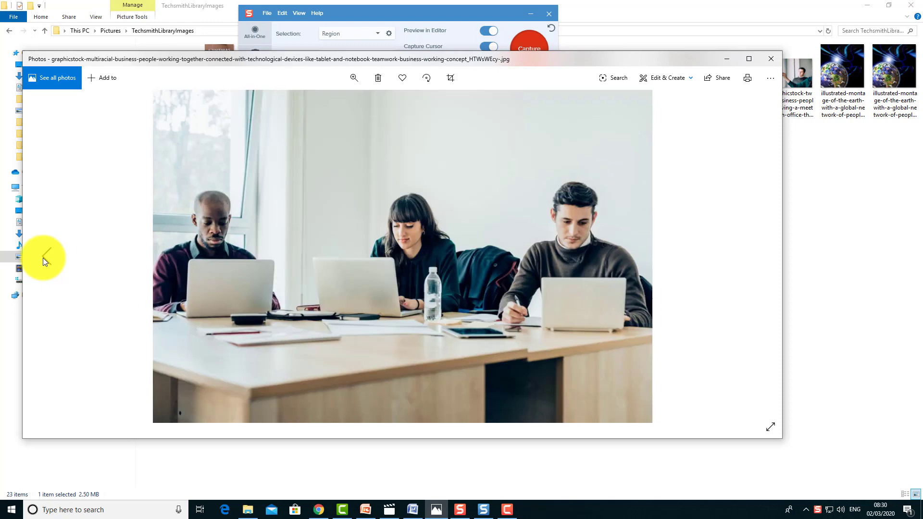
Start a new Snagit capture and mark a 1084 x 726 region around the photo.
{"action": "left_click", "coordinate": [432, 13]}
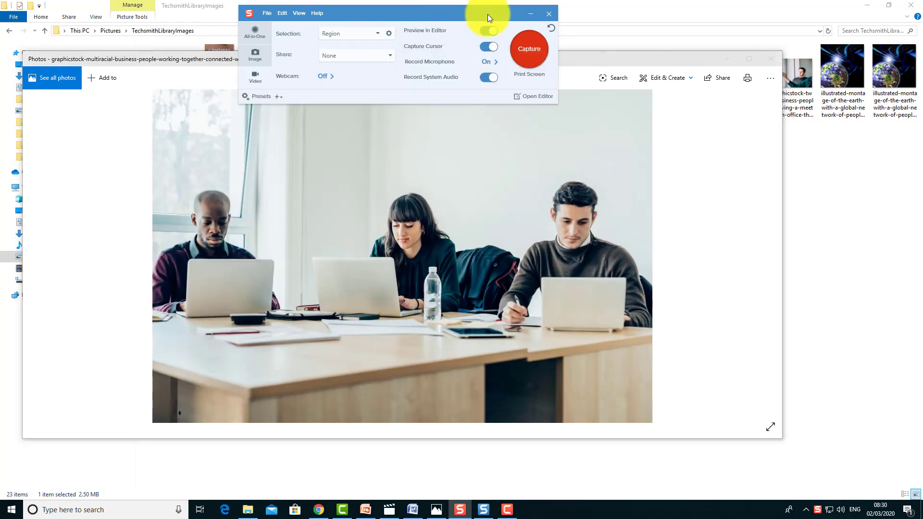
{"action": "left_click", "coordinate": [528, 54]}
{"action": "left_click_drag", "start_coordinate": [140, 79], "coordinate": [661, 428]}
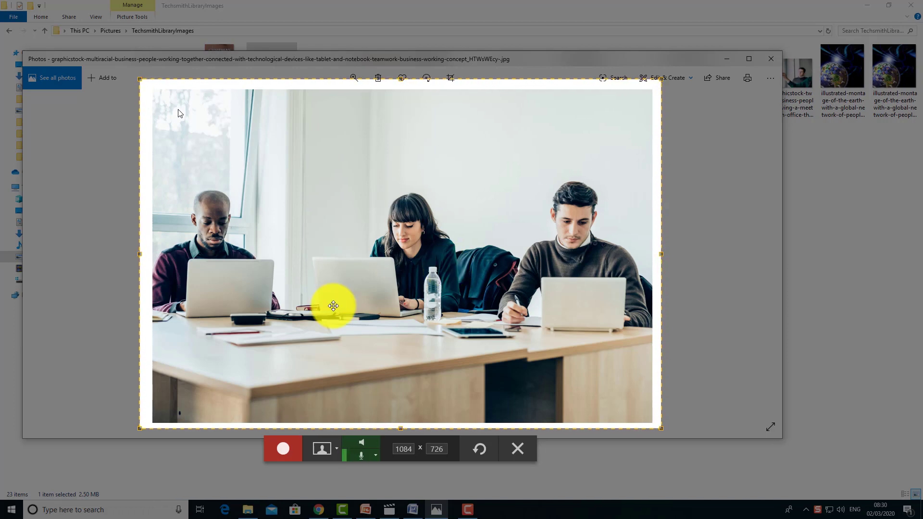
Record the photo area while advancing through four photos to the earth montage, then stop.
{"action": "left_click", "coordinate": [283, 450]}
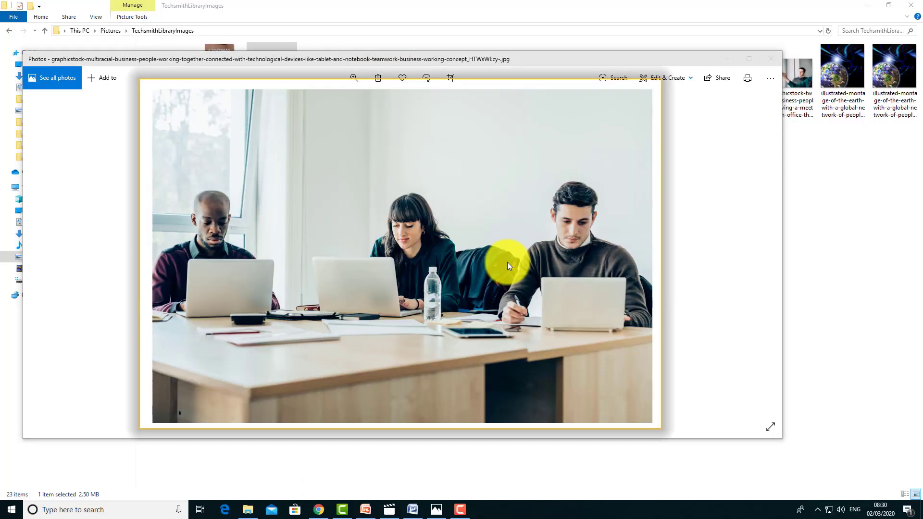
{"action": "left_click", "coordinate": [760, 255]}
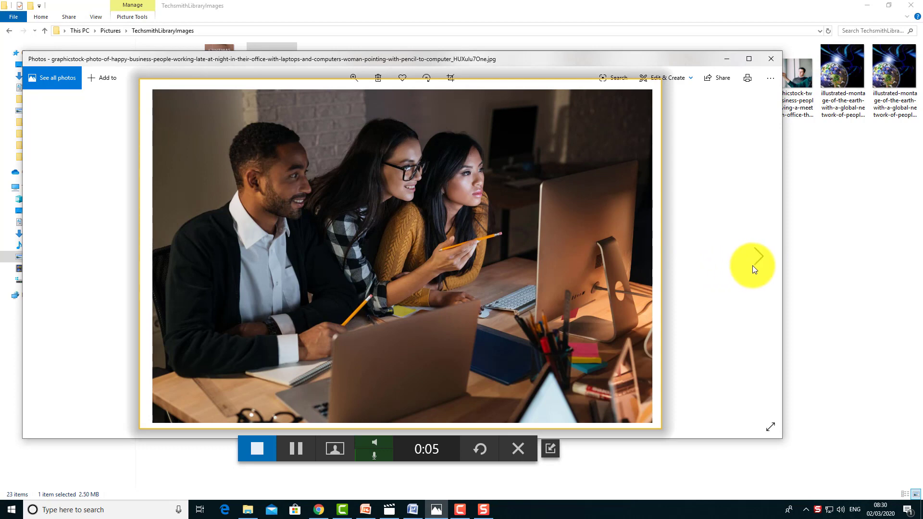
{"action": "left_click", "coordinate": [758, 257]}
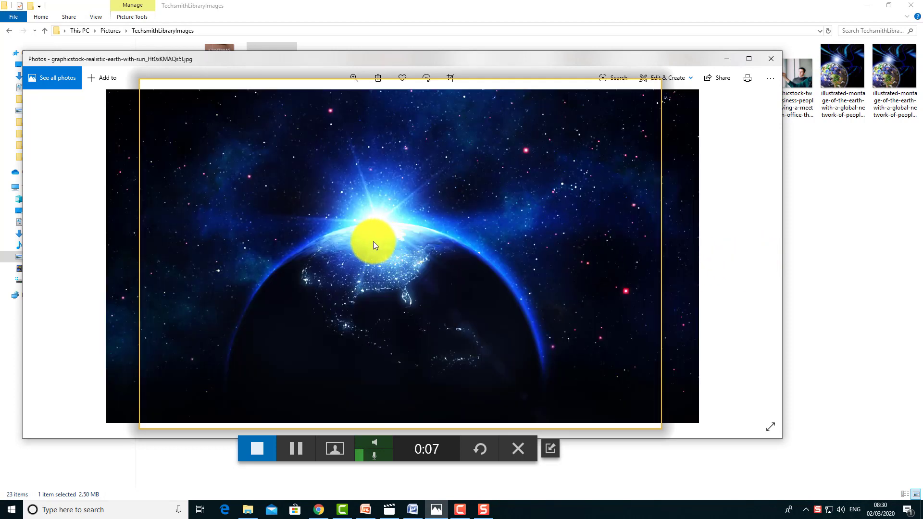
{"action": "left_click", "coordinate": [760, 261]}
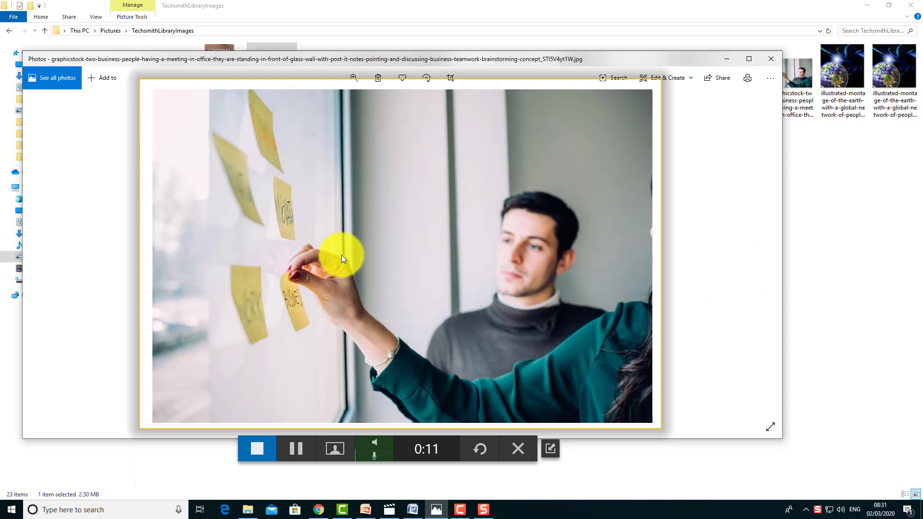
{"action": "left_click", "coordinate": [760, 256]}
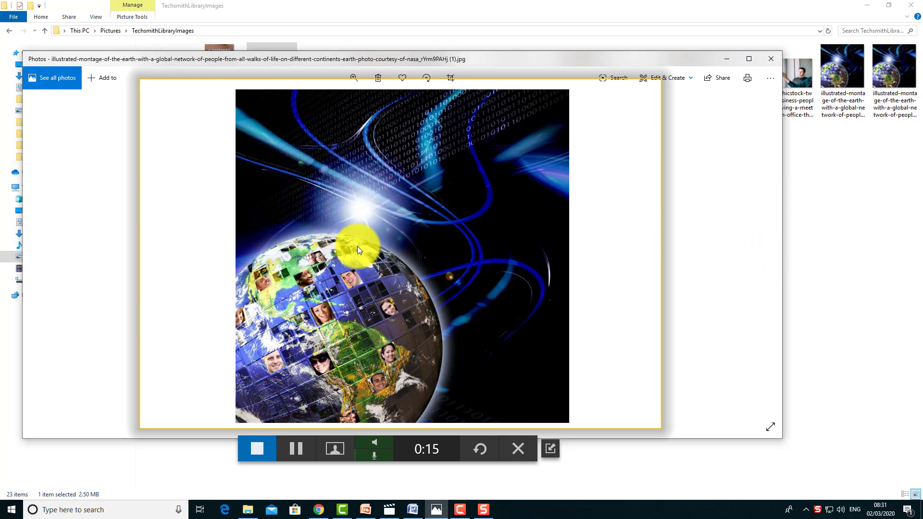
{"action": "left_click", "coordinate": [257, 449]}
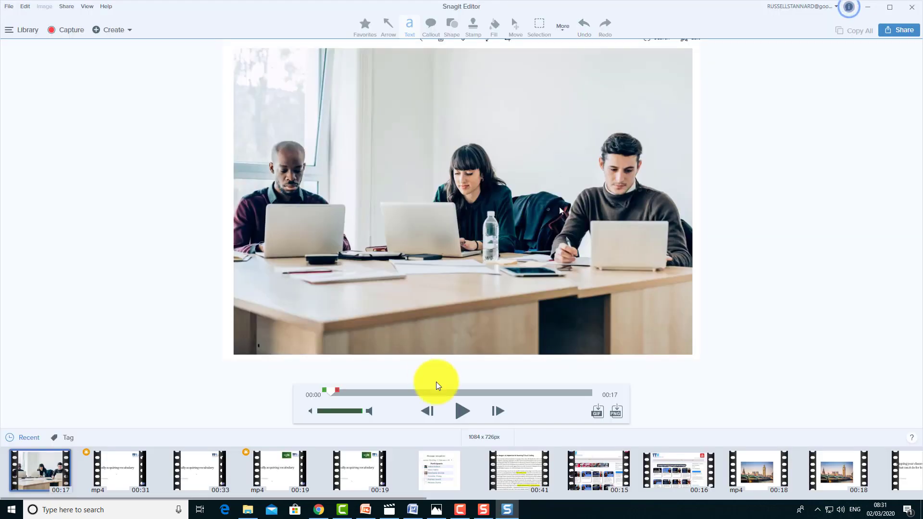
Preview the 17-second slideshow capture, pause it at 00:09, then switch to another window.
{"action": "left_click", "coordinate": [463, 412]}
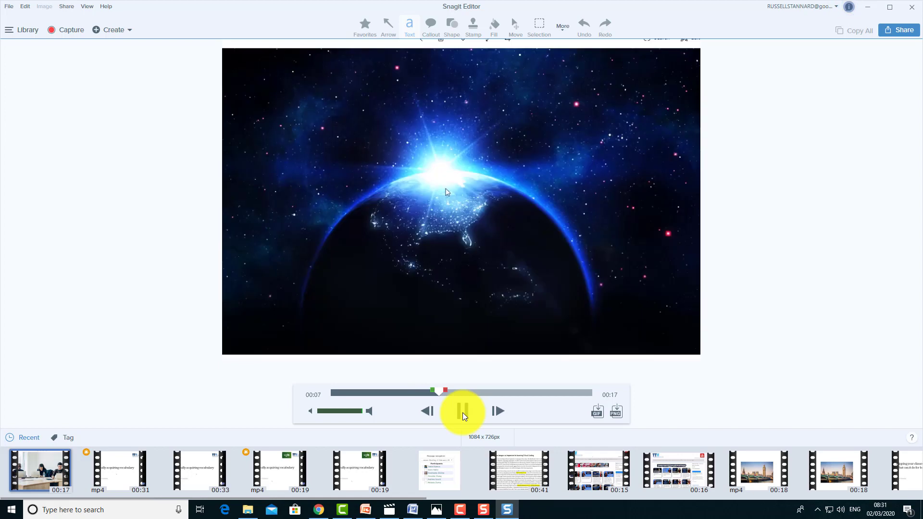
{"action": "left_click", "coordinate": [463, 413]}
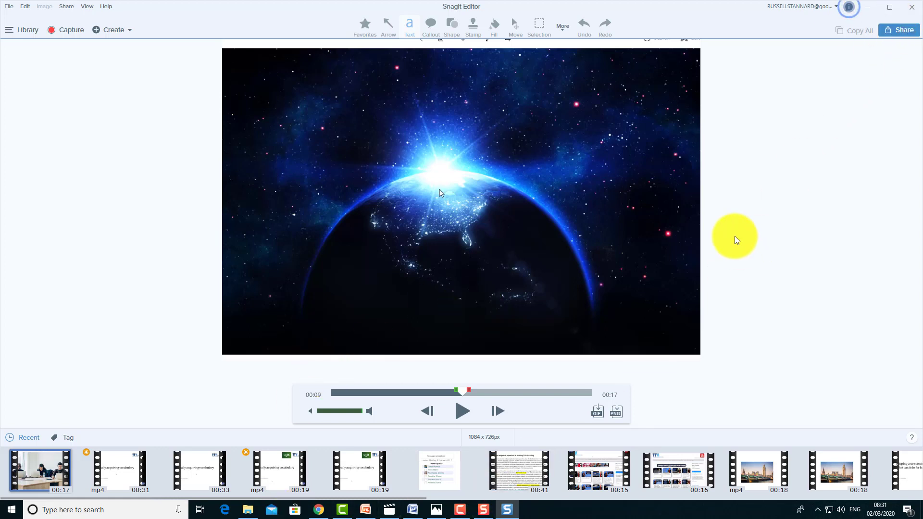
{"action": "key", "text": "alt+Tab"}
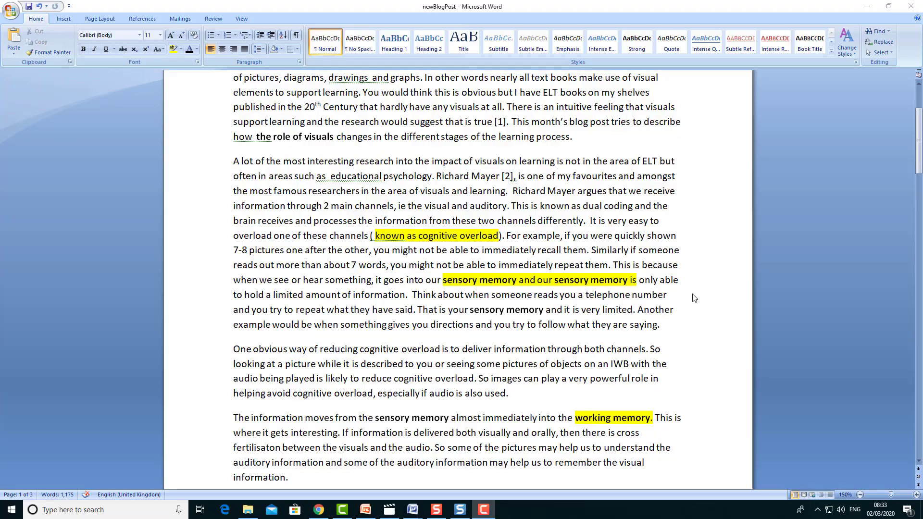
Scroll newBlogPost back to its title and frame a 1062 x 510 video region over the opening paragraphs.
{"action": "mouse_move", "coordinate": [916, 153]}
{"action": "left_mouse_down"}
{"action": "mouse_move", "coordinate": [917, 125]}
{"action": "mouse_move", "coordinate": [920, 172]}
{"action": "mouse_move", "coordinate": [918, 143]}
{"action": "left_mouse_up"}
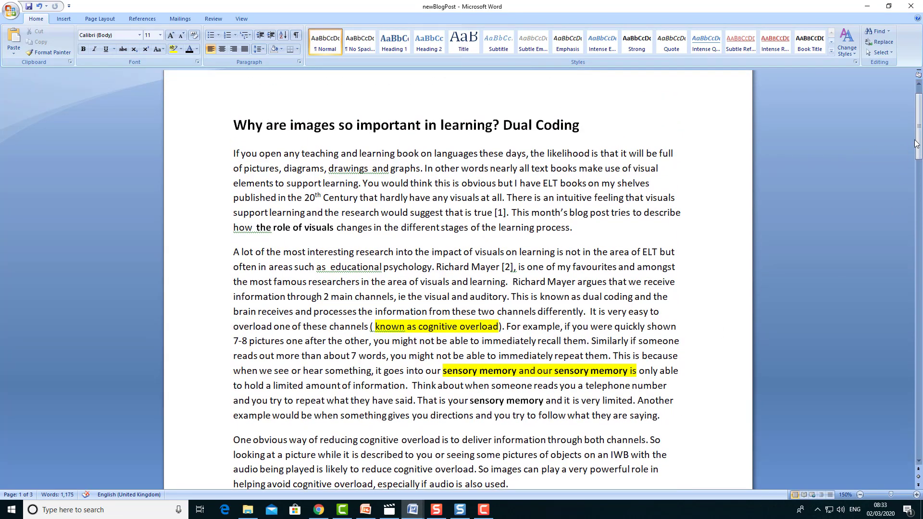
{"action": "scroll", "coordinate": [555, 385], "scroll_direction": "down", "scroll_amount": 3}
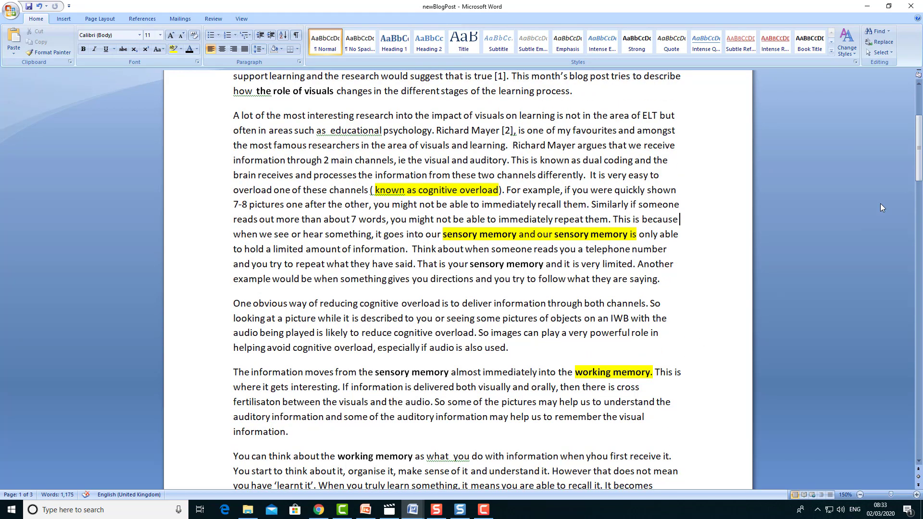
{"action": "left_click_drag", "start_coordinate": [918, 164], "coordinate": [917, 134]}
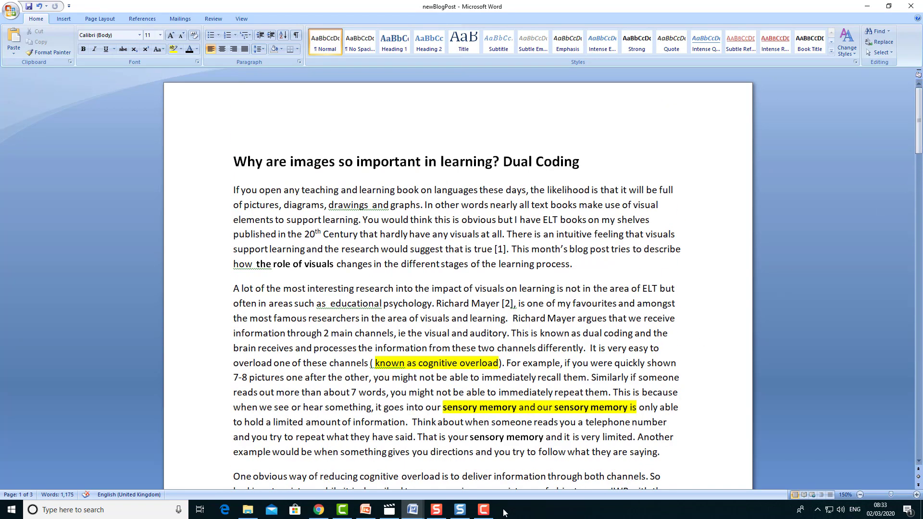
{"action": "left_click", "coordinate": [436, 510]}
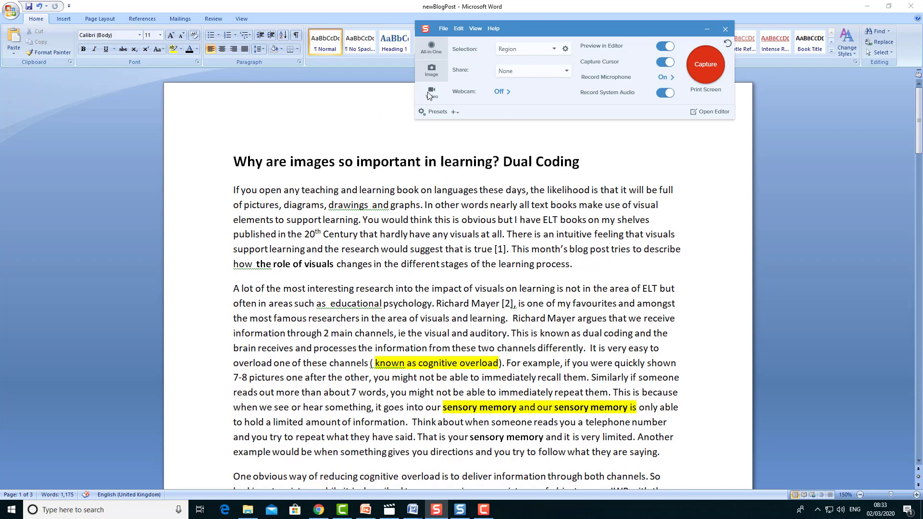
{"action": "left_click", "coordinate": [702, 62]}
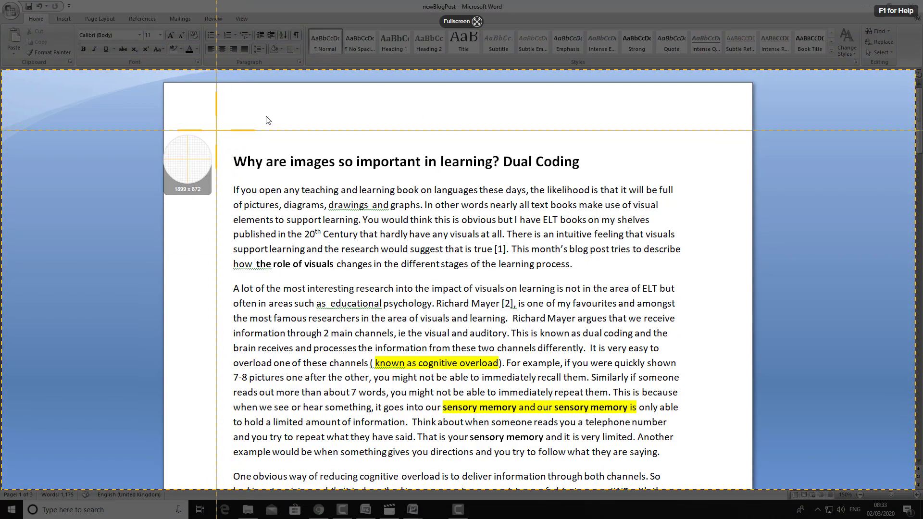
{"action": "left_click_drag", "start_coordinate": [217, 130], "coordinate": [727, 376]}
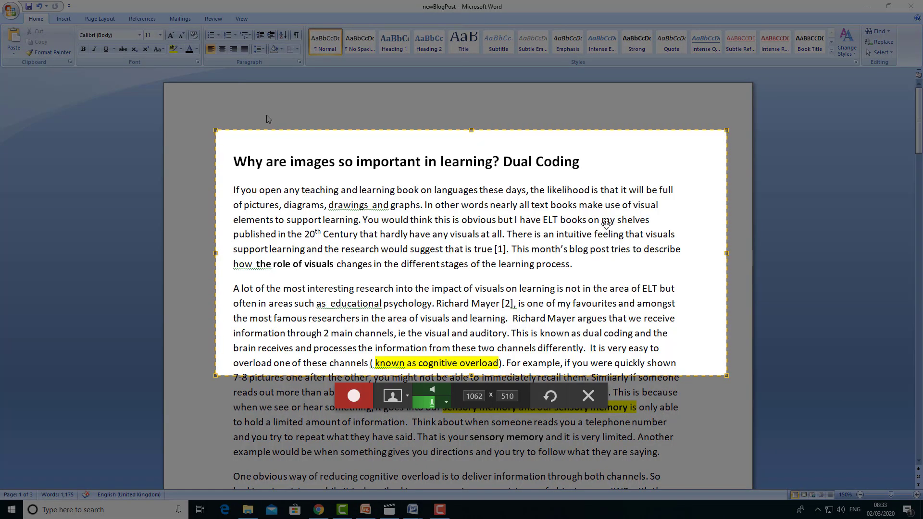
Record the framed area for about 57 seconds while scrolling down the blog post, then stop.
{"action": "left_click", "coordinate": [356, 398]}
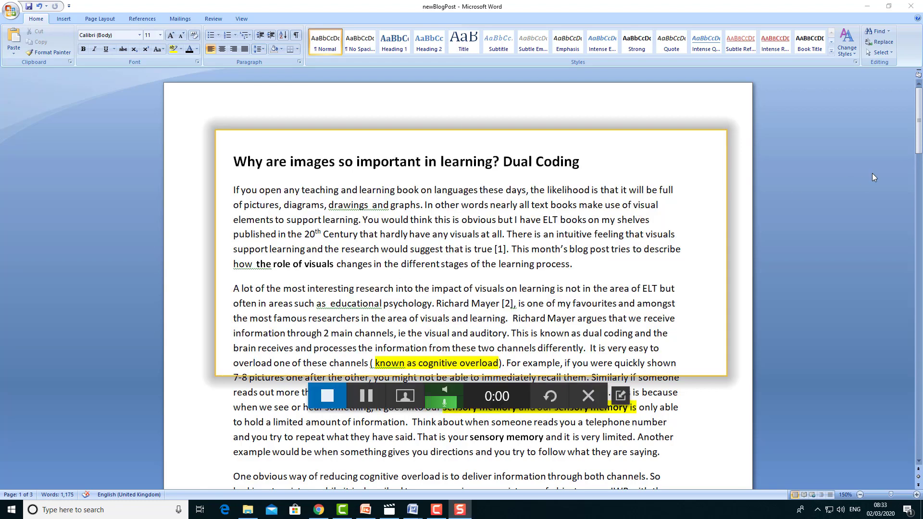
{"action": "left_click_drag", "start_coordinate": [918, 134], "coordinate": [917, 140]}
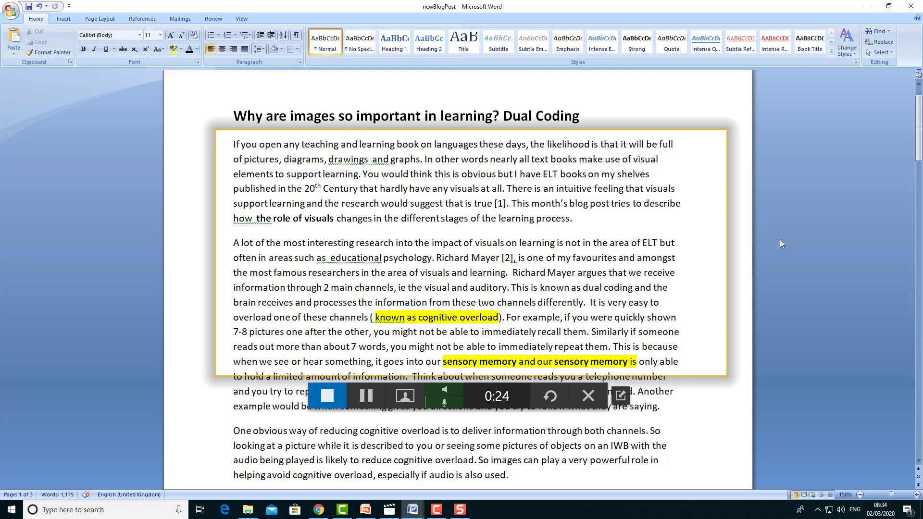
{"action": "scroll", "coordinate": [920, 147], "scroll_direction": "down", "scroll_amount": 3}
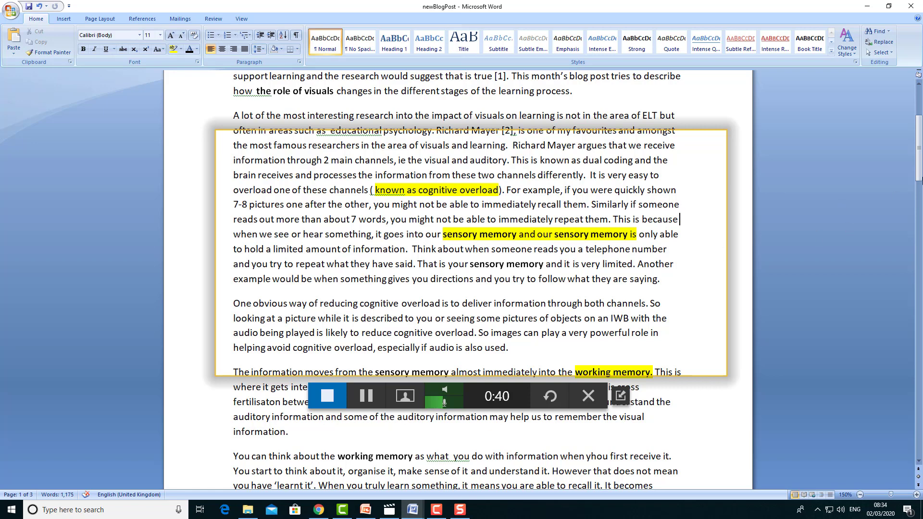
{"action": "left_click_drag", "start_coordinate": [920, 176], "coordinate": [919, 179]}
{"action": "scroll", "coordinate": [376, 238], "scroll_direction": "down", "scroll_amount": 3}
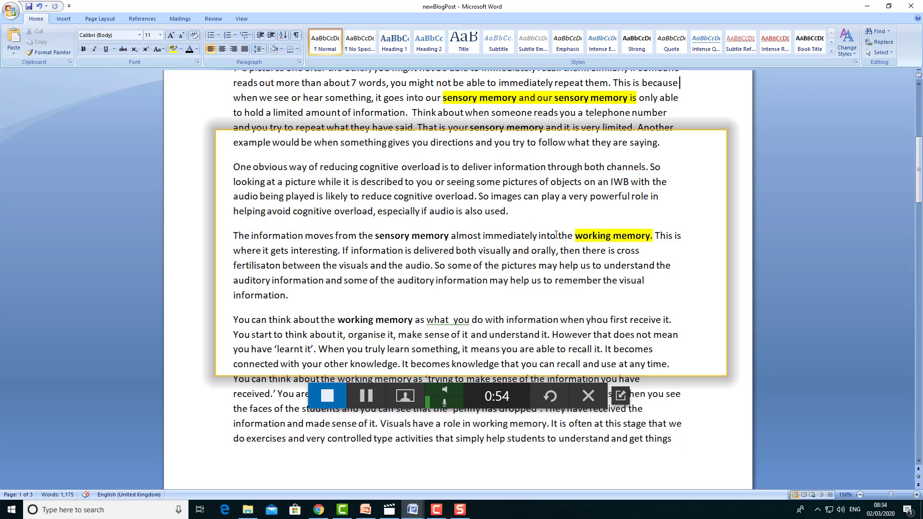
{"action": "left_click", "coordinate": [325, 399]}
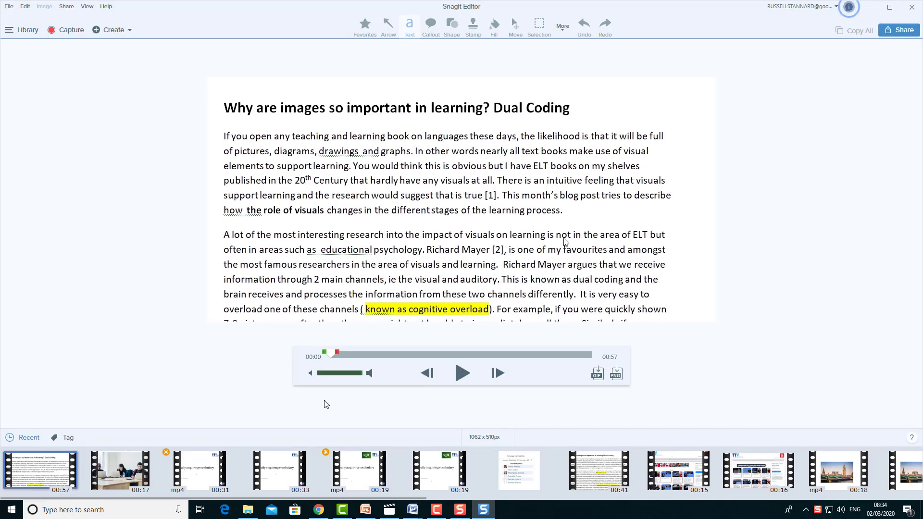
Play the 00:57 blog post capture and pause it just after it starts.
{"action": "left_click", "coordinate": [462, 374]}
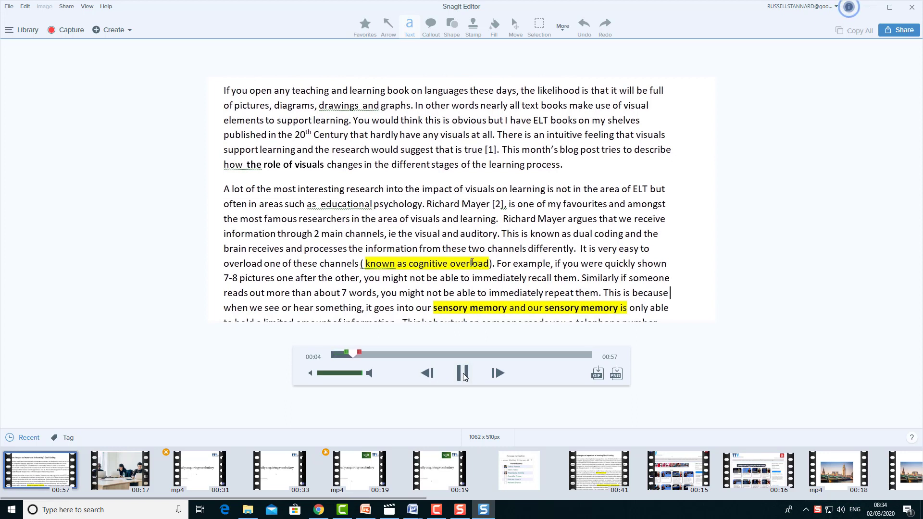
{"action": "left_click", "coordinate": [463, 375]}
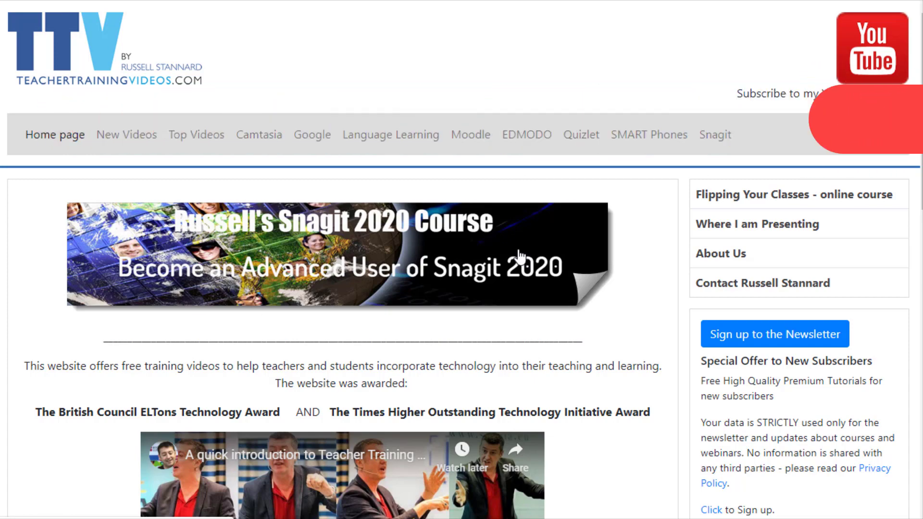
View the site's Snagit 2020 course page, then return home and scroll to the latest videos.
{"action": "left_click", "coordinate": [721, 139]}
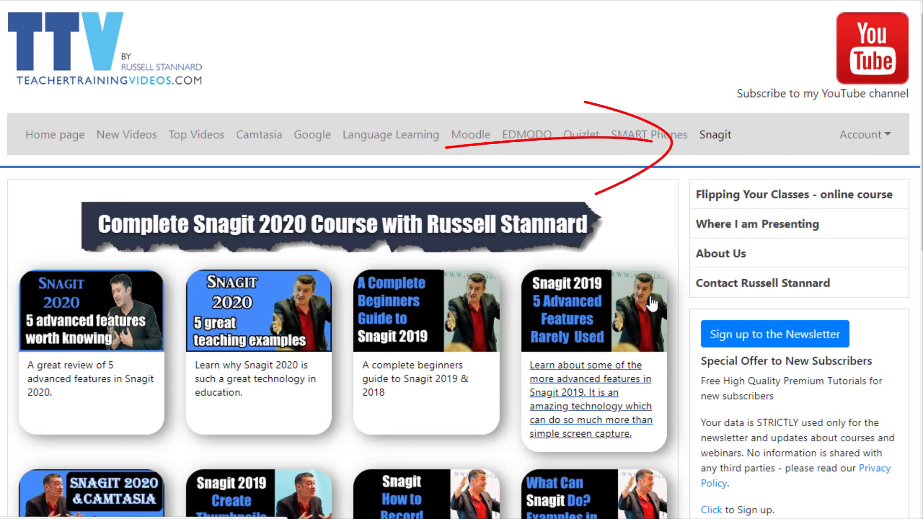
{"action": "left_click", "coordinate": [392, 224]}
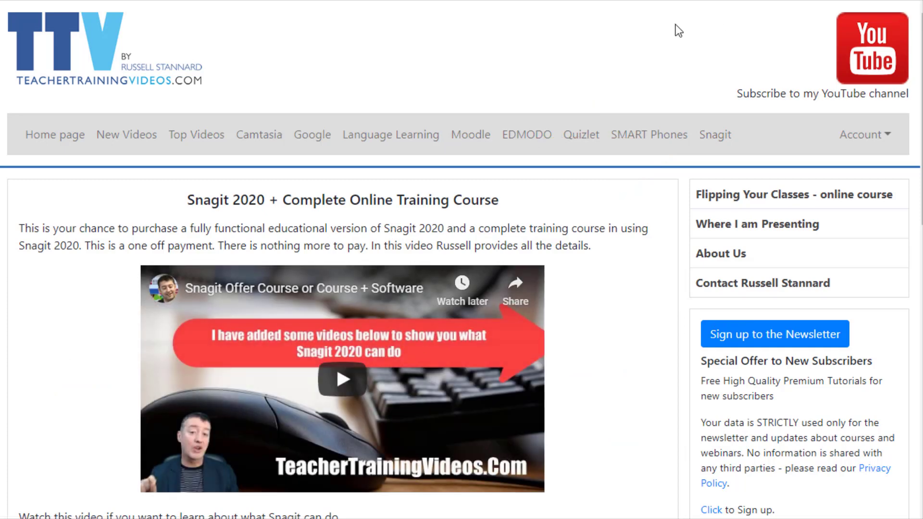
{"action": "key", "text": "alt+Left"}
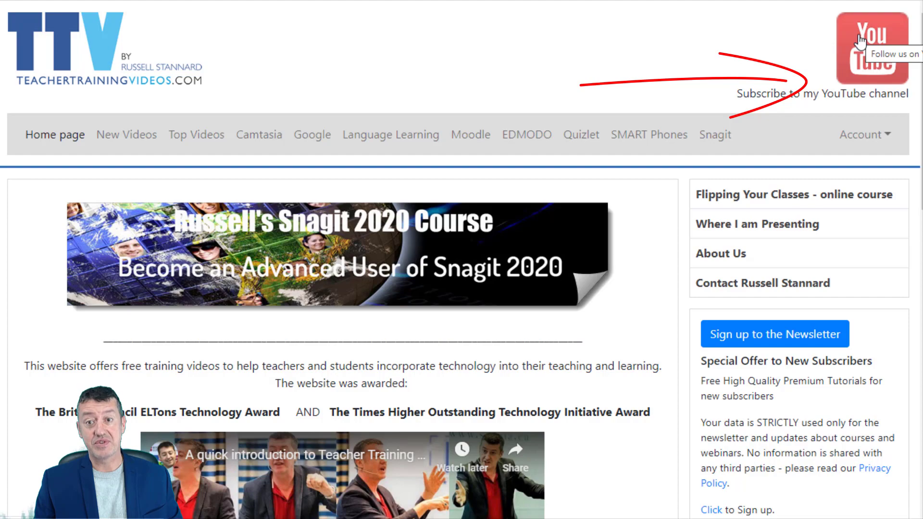
{"action": "scroll", "coordinate": [859, 41], "scroll_direction": "down", "scroll_amount": 8}
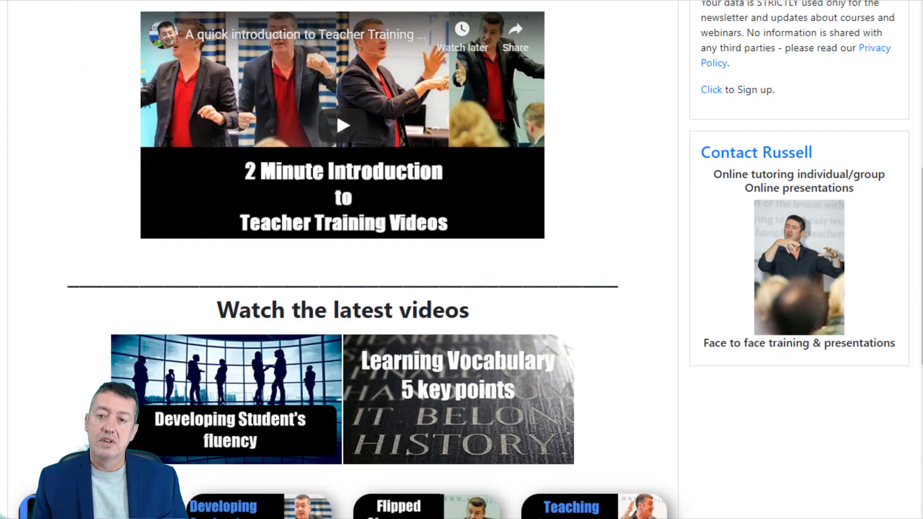